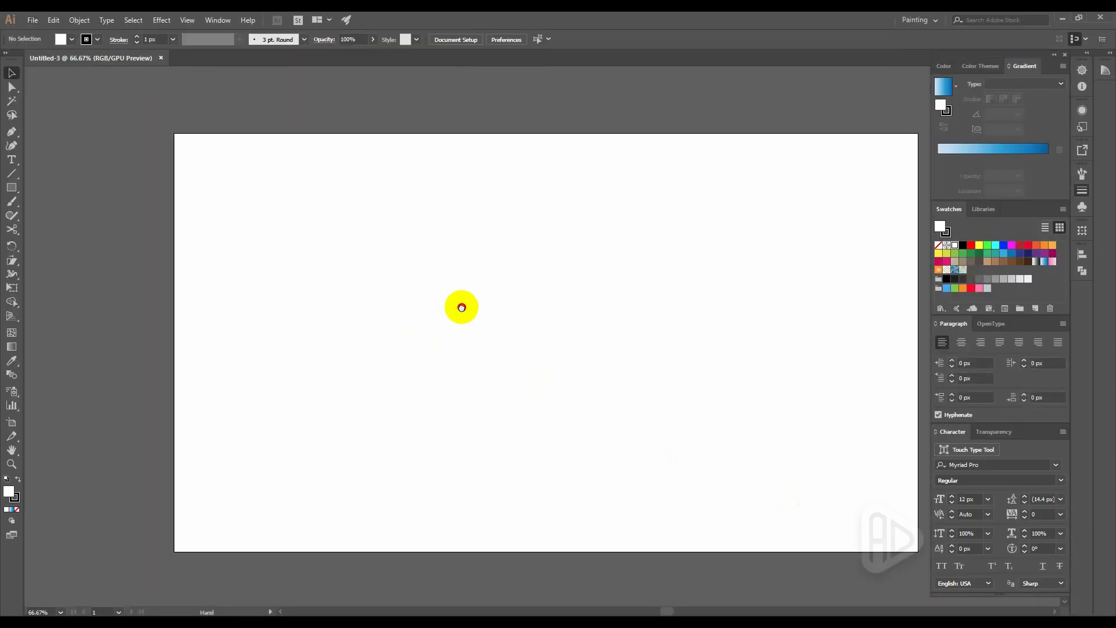
Step: Draw a square about 89 px wide beside the artboard's upper-left corner and duplicate it directly below
left_click(11, 187)
left_click_drag(71, 125, 106, 158)
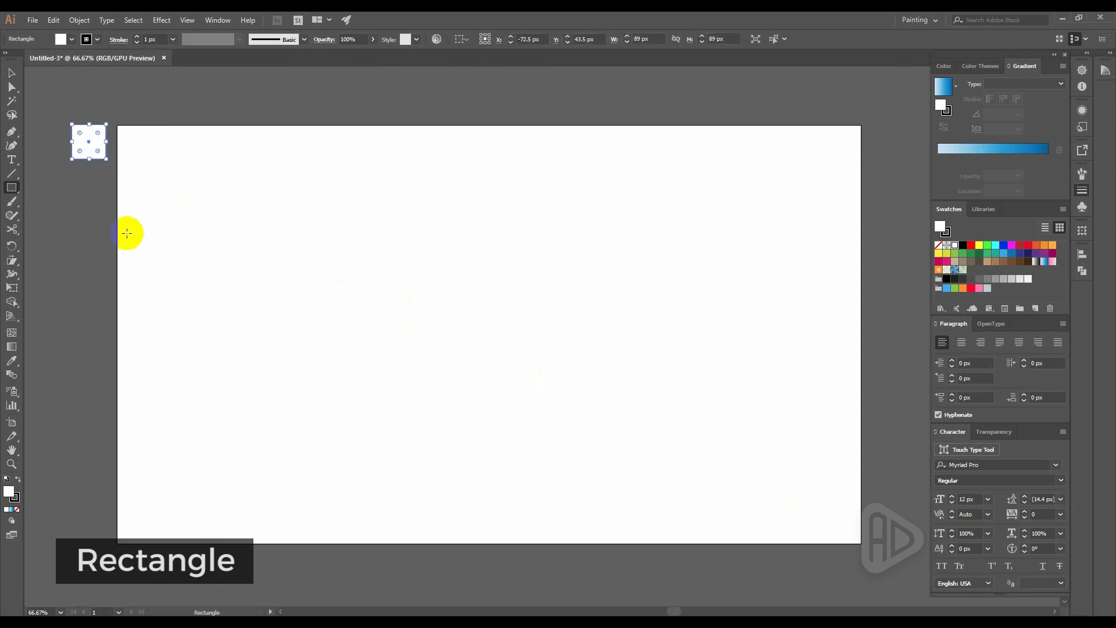
left_click(12, 72)
left_click(90, 149)
left_click_drag(90, 150, 88, 181)
Step: Remove the stroke from both small squares
left_click(87, 108)
left_click(88, 142)
left_click(82, 178, "shift")
left_click(16, 499)
left_click(18, 510)
Step: Fill the upper small square with the hex color 5f4b8c
left_click(9, 492)
left_click(100, 164)
left_click(90, 140)
left_click_drag(77, 221, 15, 504)
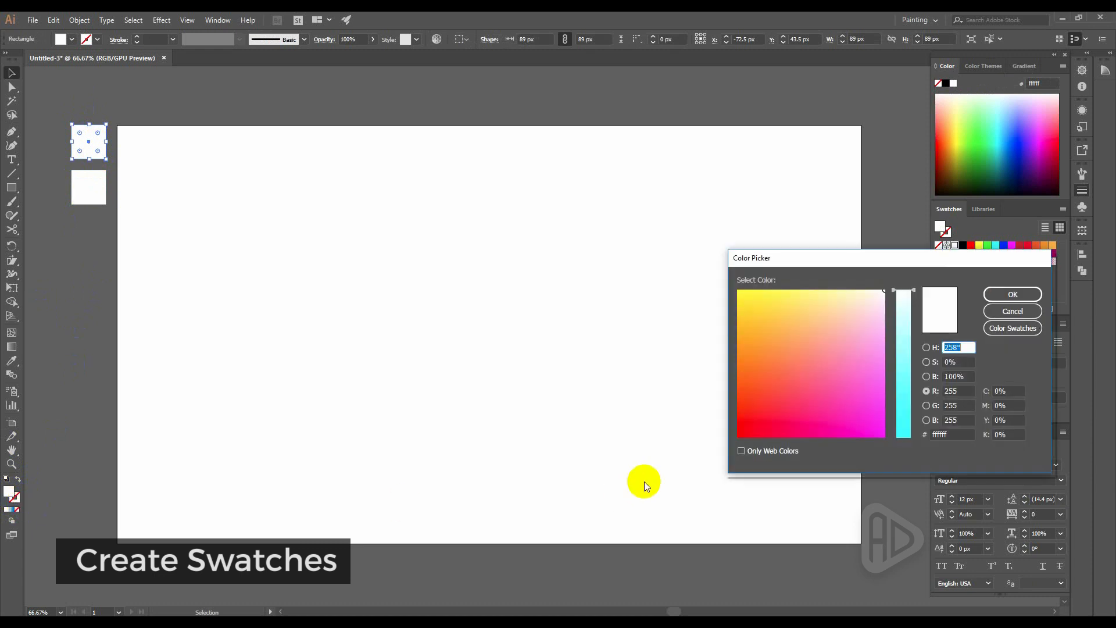
double_click(948, 436)
left_click(953, 435)
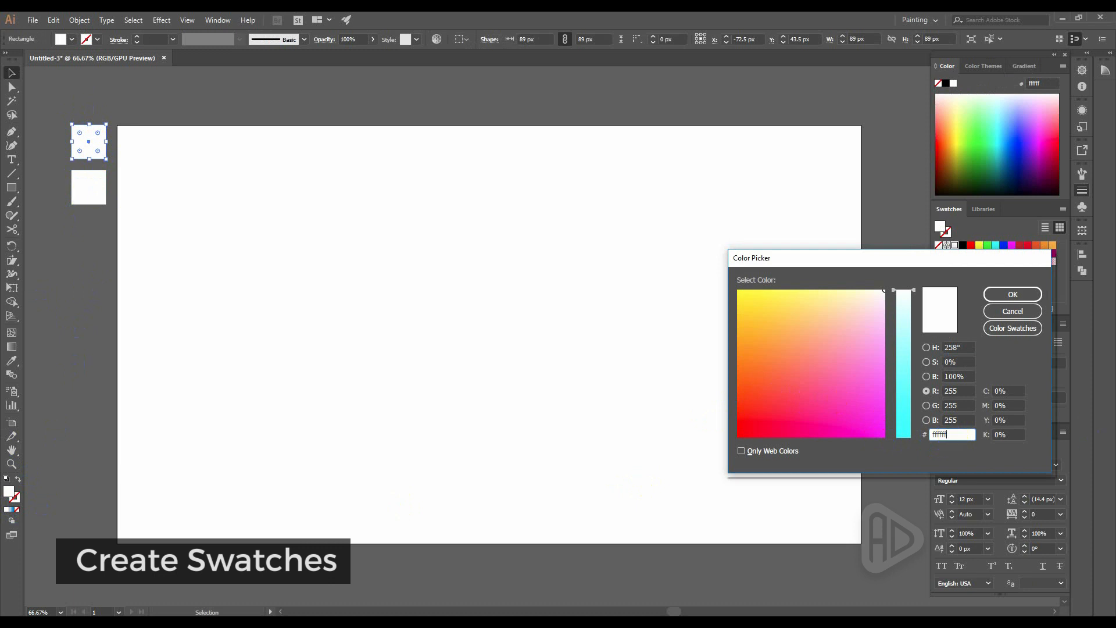
key("alt+Tab")
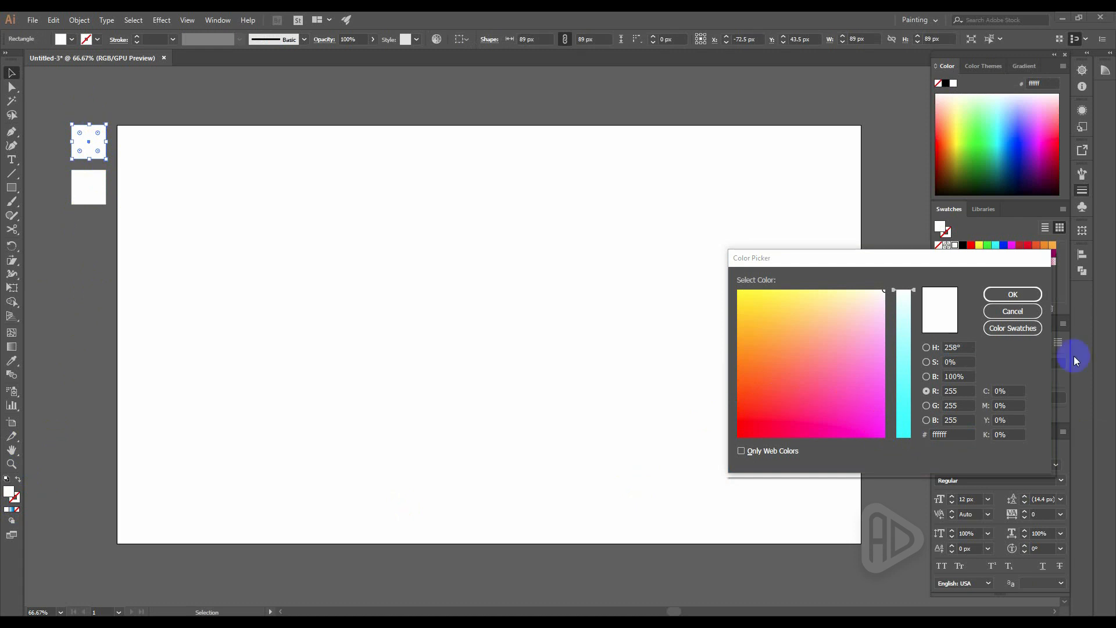
left_click(939, 385)
left_click_drag(917, 261, 632, 241)
left_click_drag(669, 418, 620, 419)
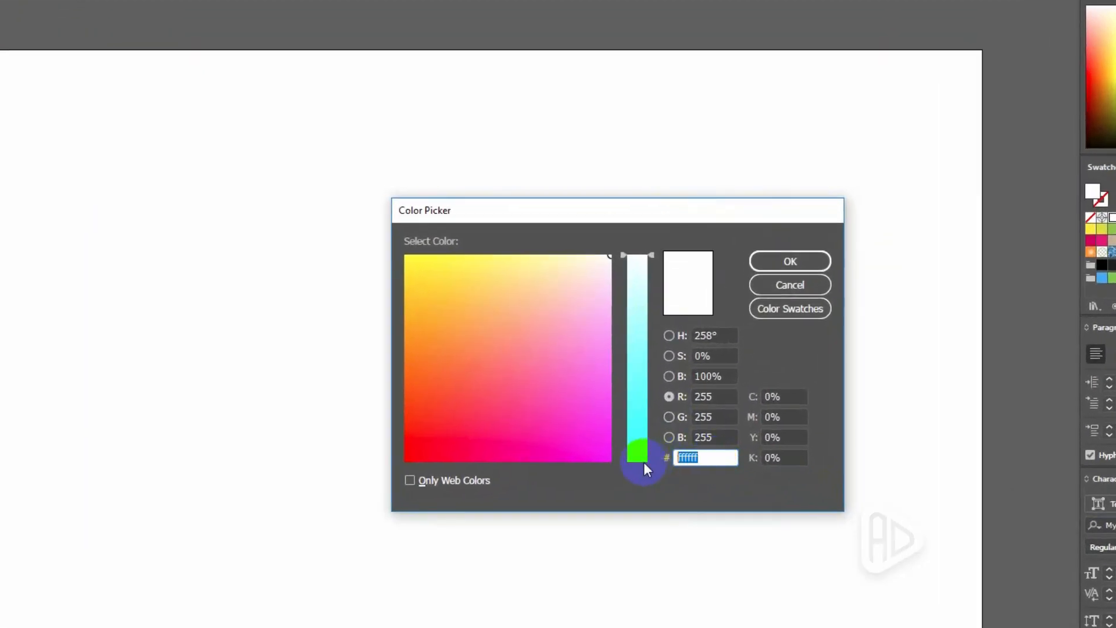
type("5fb")
key("BackSpace")
type("4b8c")
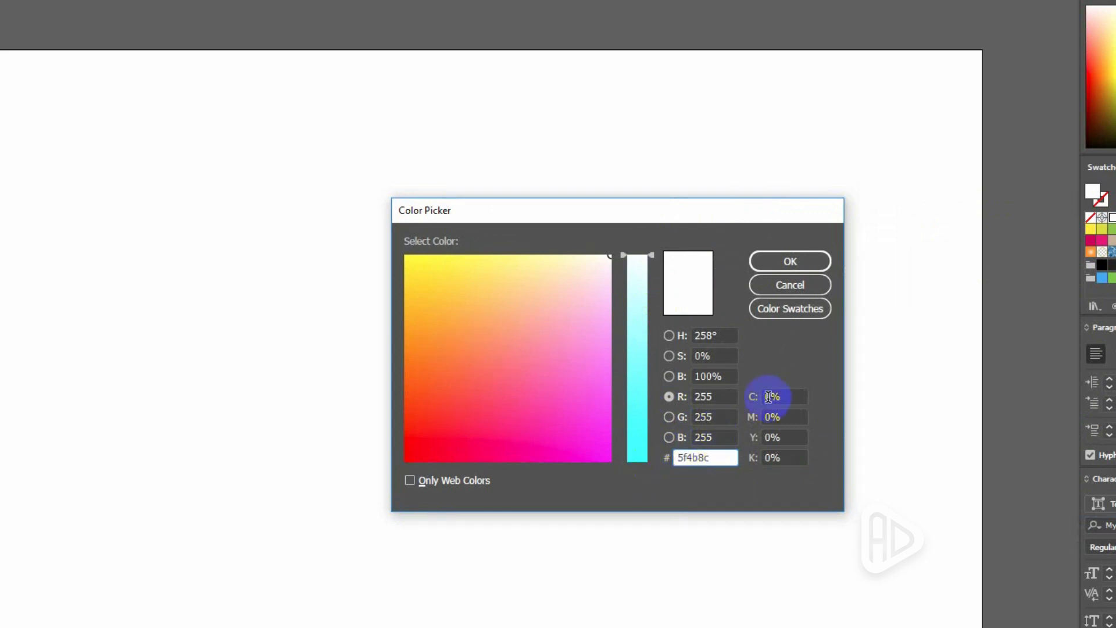
left_click(767, 260)
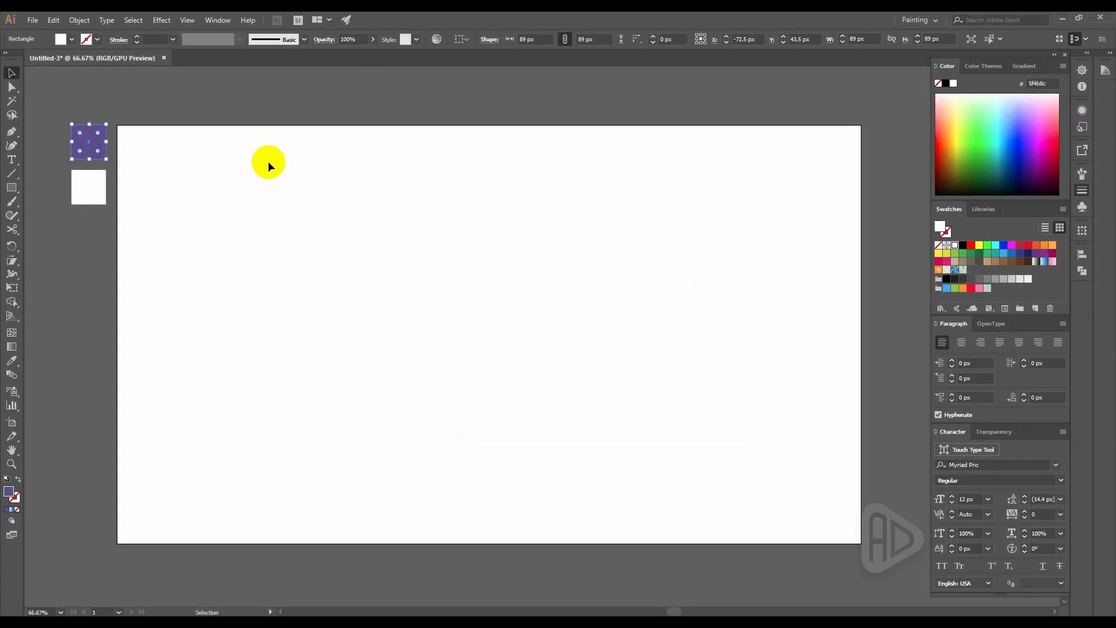
left_click(199, 100)
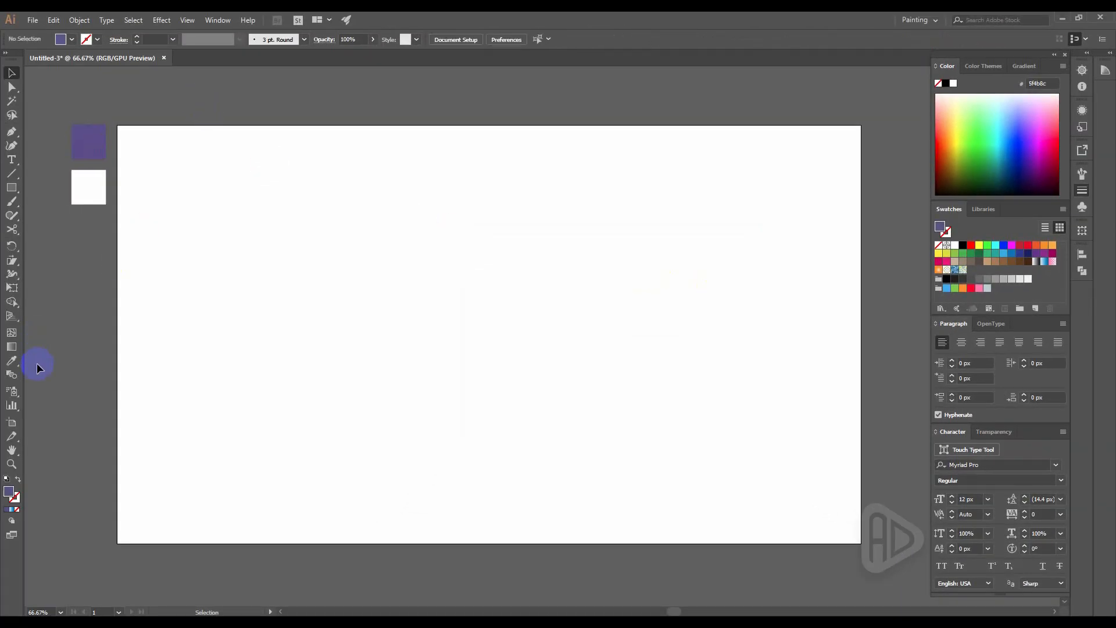
Step: Create a purple rectangle of 1920 by 1080 px and align it to cover the whole artboard
left_click(11, 189)
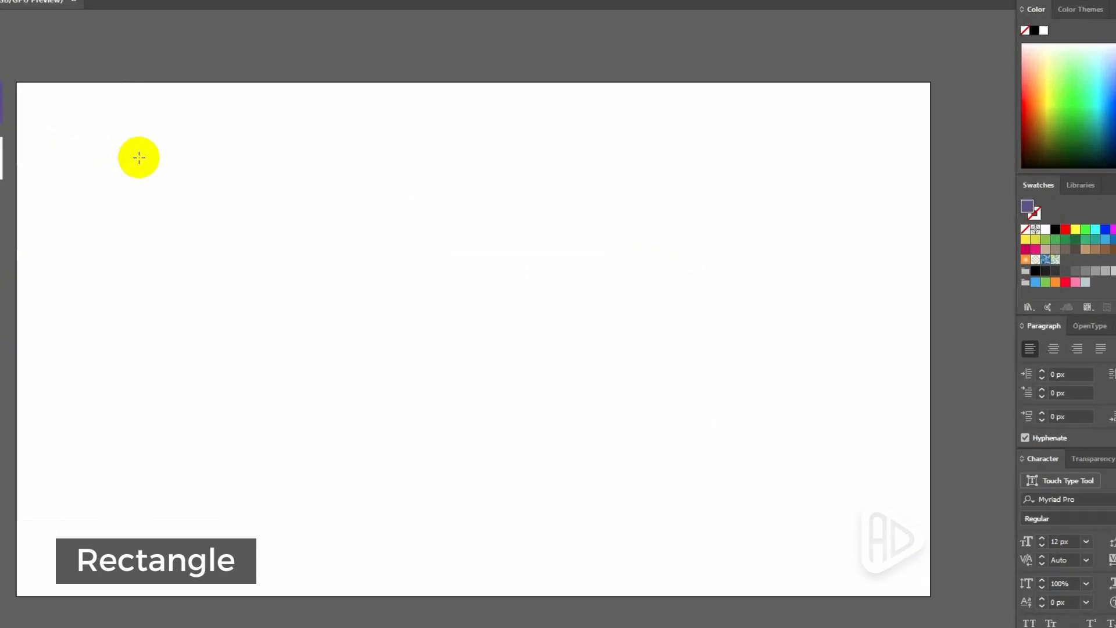
left_click(139, 157)
type("19")
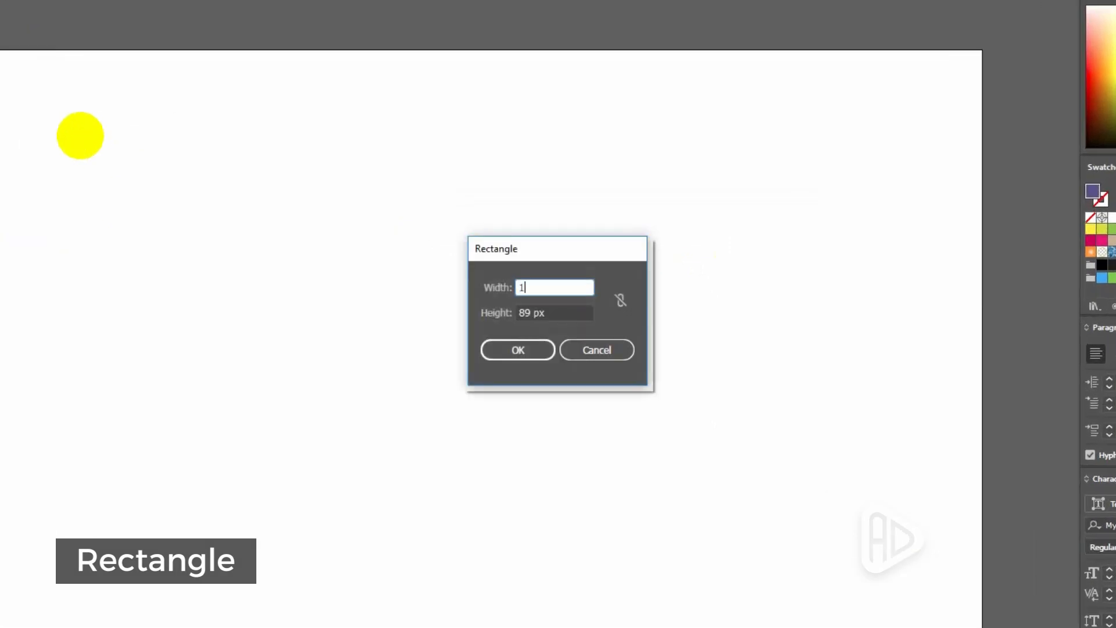
type("20")
key("Tab")
type("1080")
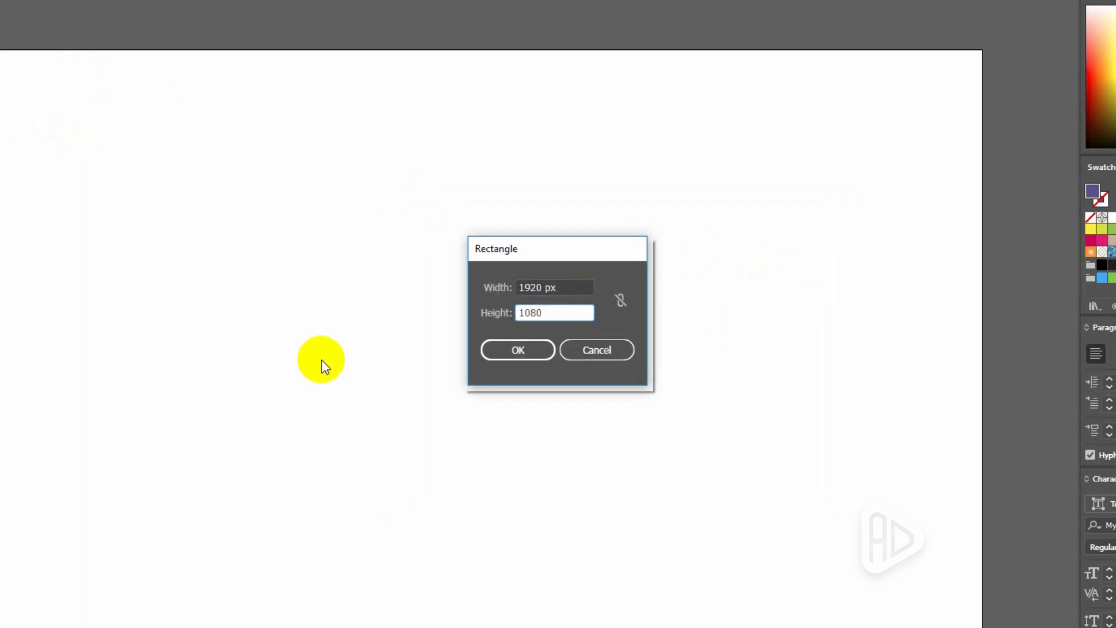
left_click(523, 350)
left_click(11, 73)
left_click_drag(282, 245, 159, 163)
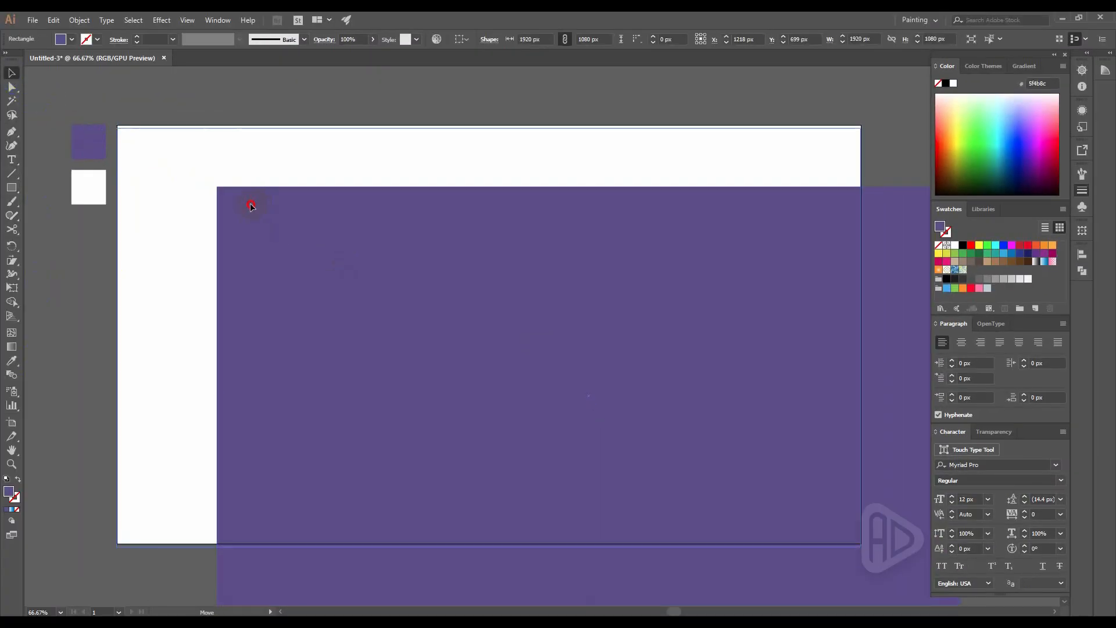
left_click_drag(251, 203, 152, 141)
left_click(353, 91)
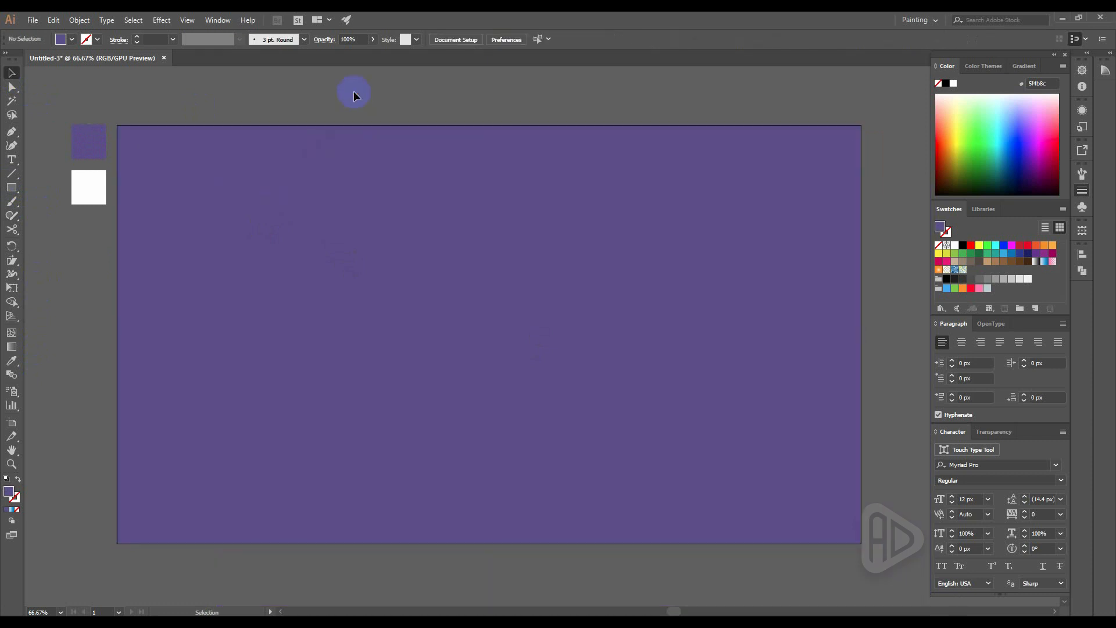
Step: Lock the purple background rectangle
left_click(334, 216)
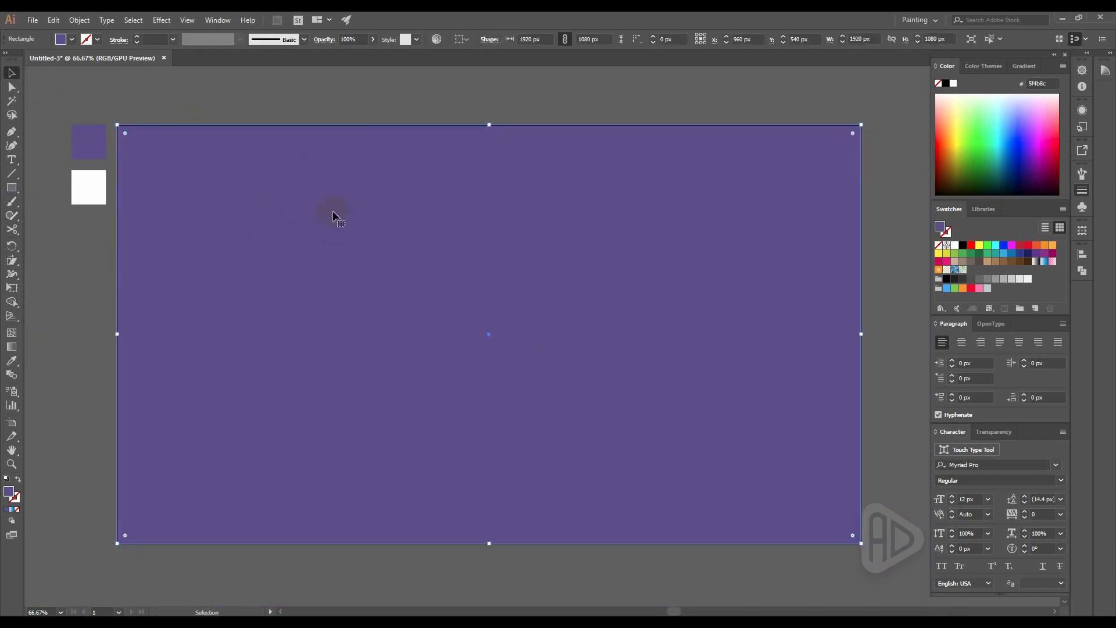
left_click(79, 19)
mouse_move(97, 92)
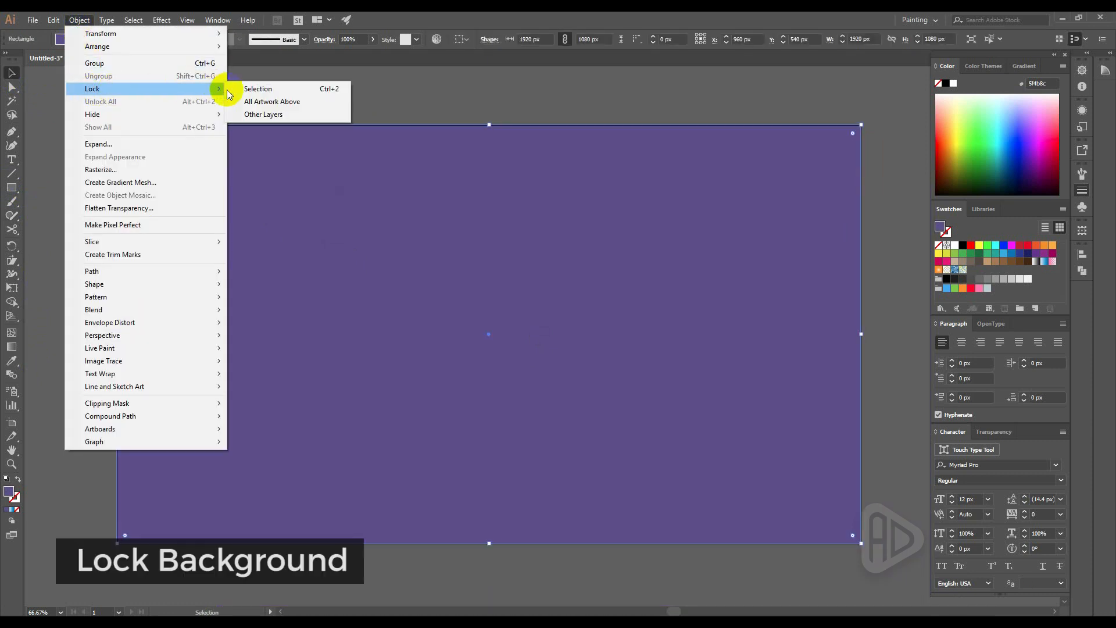
left_click(257, 88)
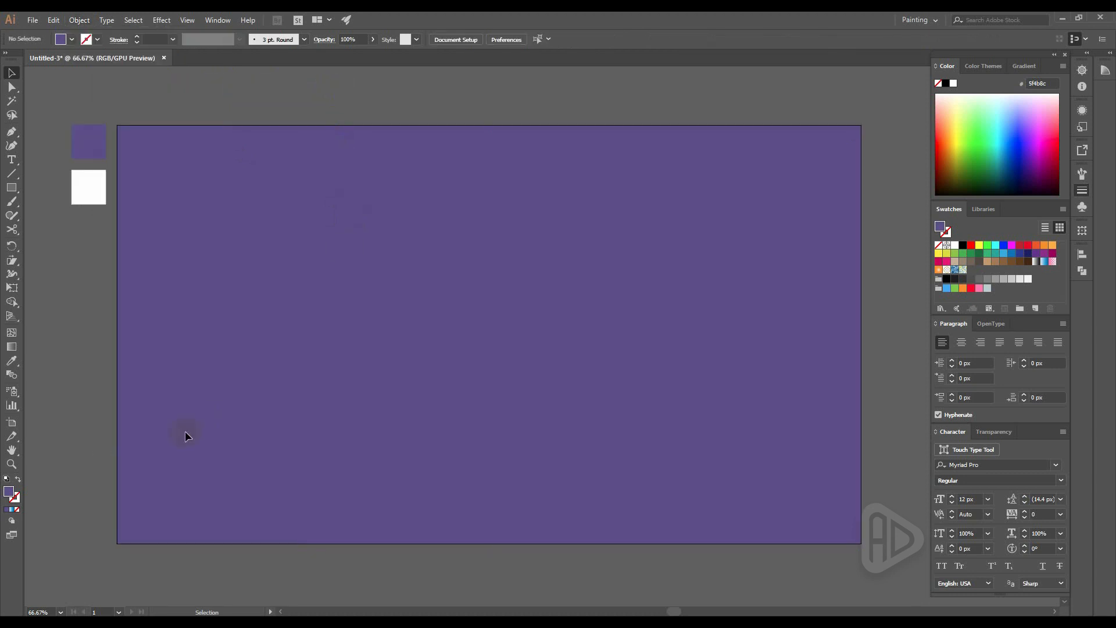
Step: Place a point text object on the artboard and set its font size to 700 px
left_click(11, 159)
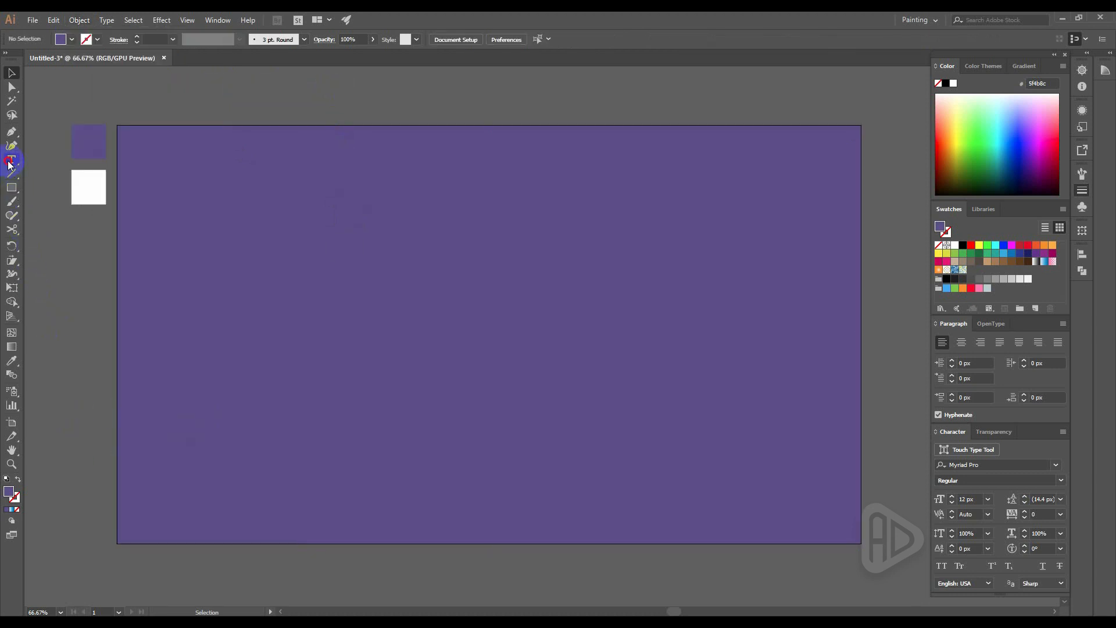
left_click(327, 318)
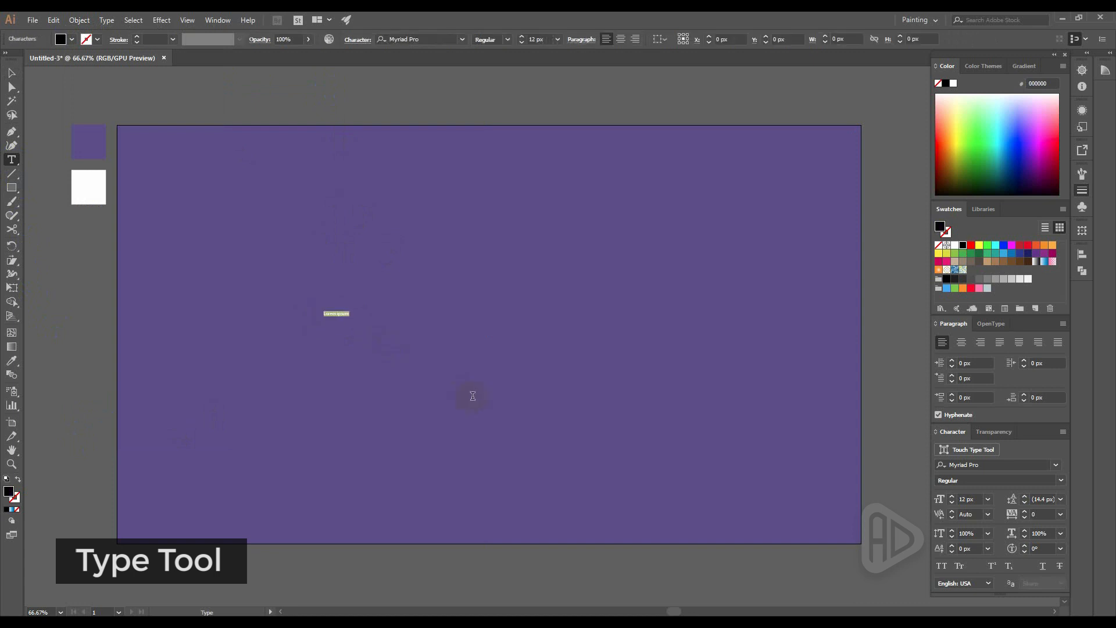
left_click(11, 73)
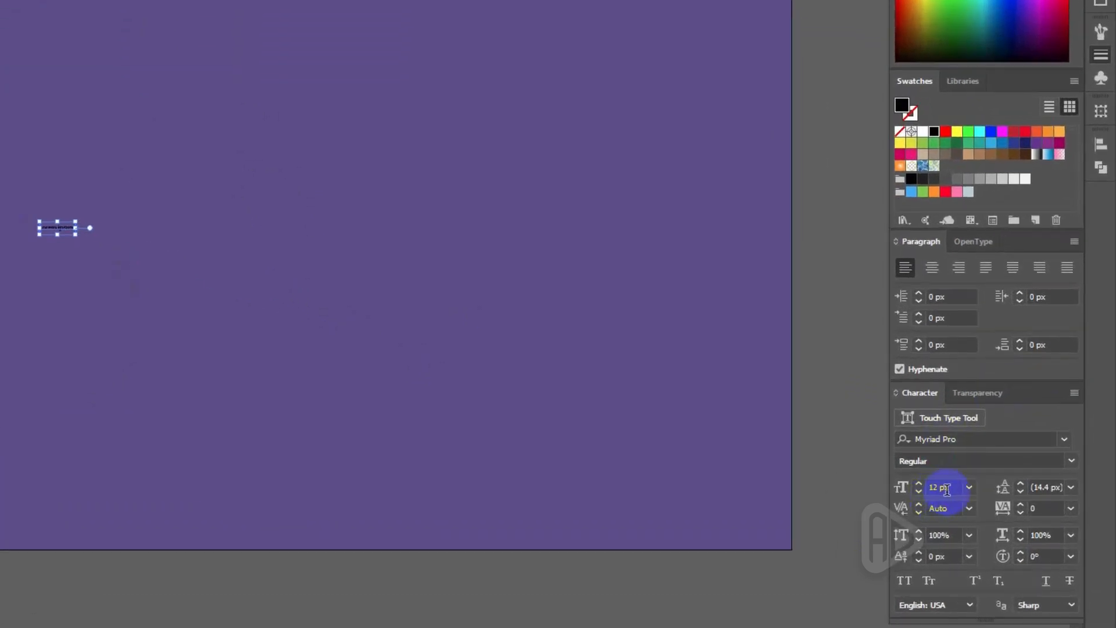
left_click_drag(958, 492, 928, 490)
type("700")
key("Return")
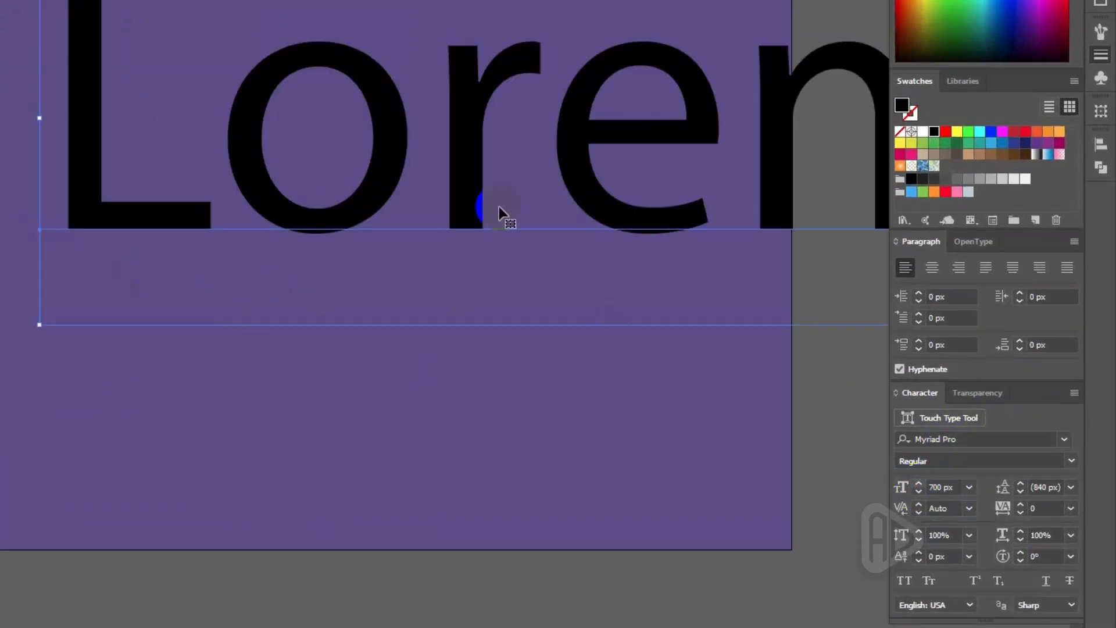
Step: Replace the placeholder text with "3D" and move it to about the middle of the artboard
left_click_drag(368, 70, 199, 162)
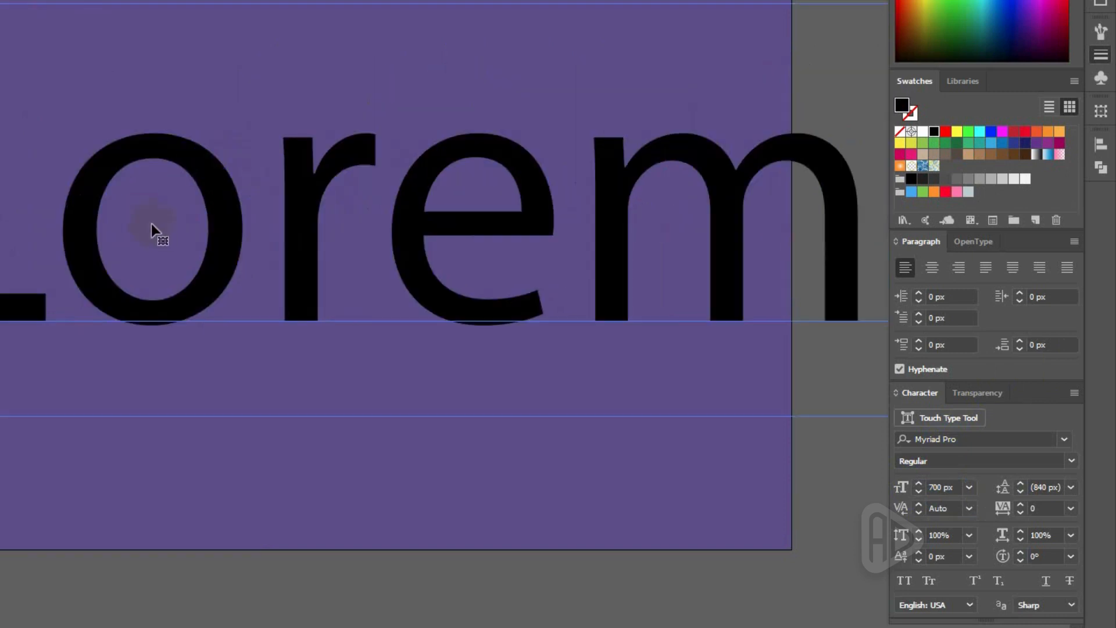
double_click(184, 168)
triple_click(184, 169)
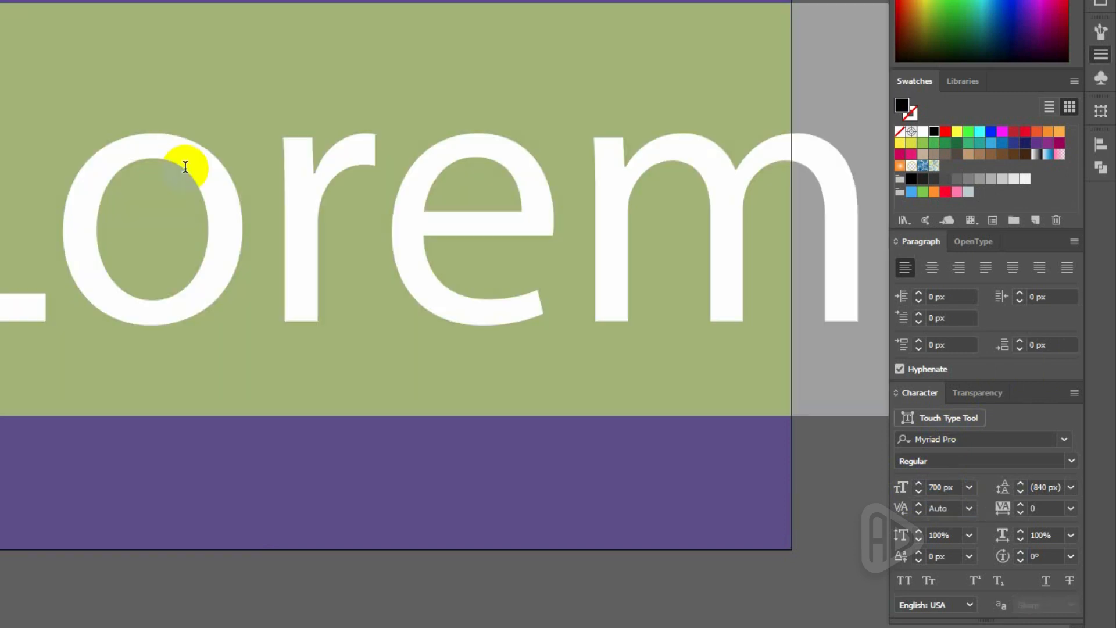
type("3D")
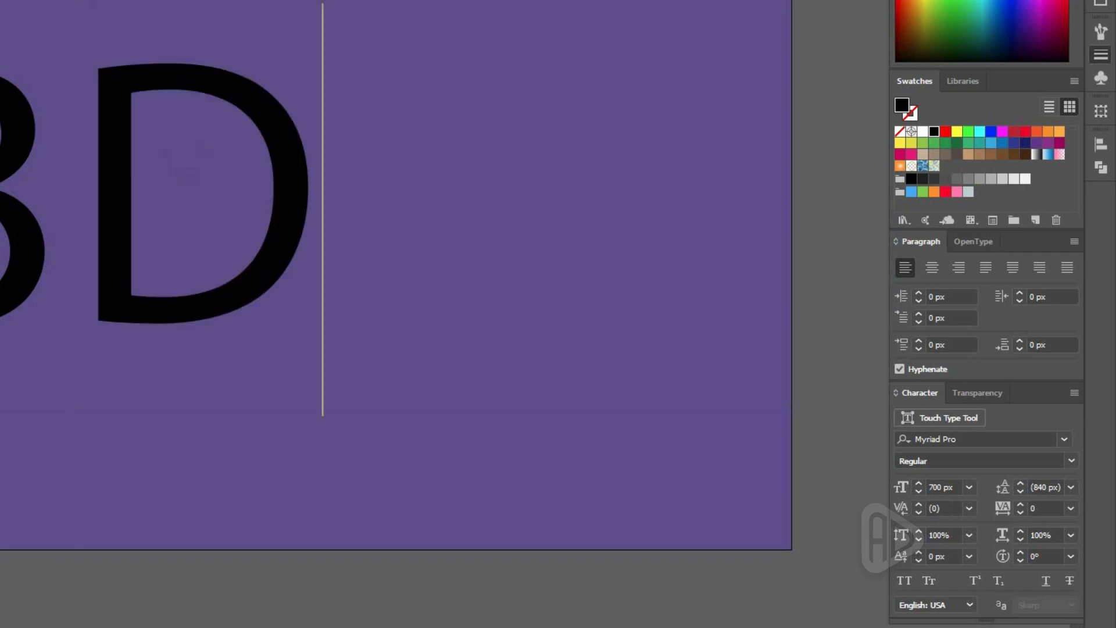
key("Escape")
left_click_drag(145, 92, 338, 174)
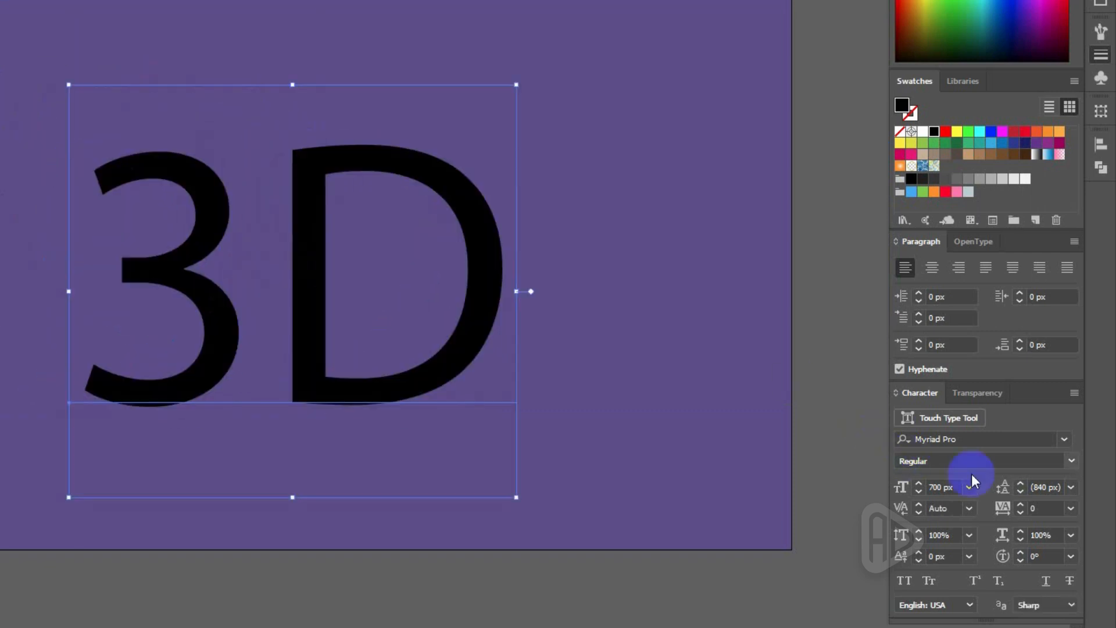
Step: Set the 3D text's font to Work Sans Thin
left_click(975, 441)
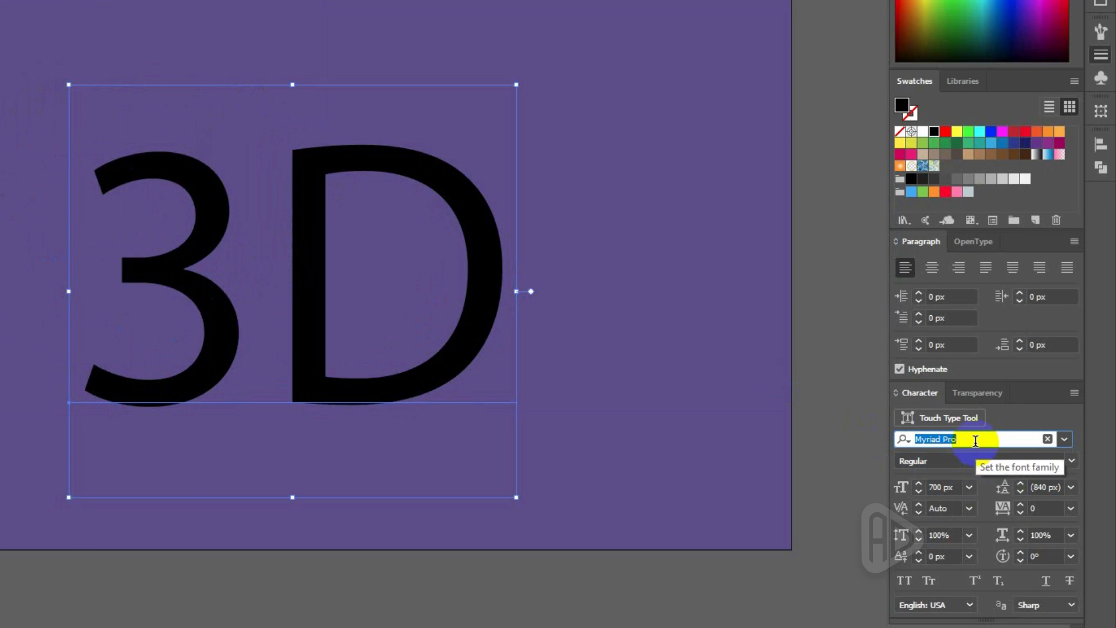
type("work")
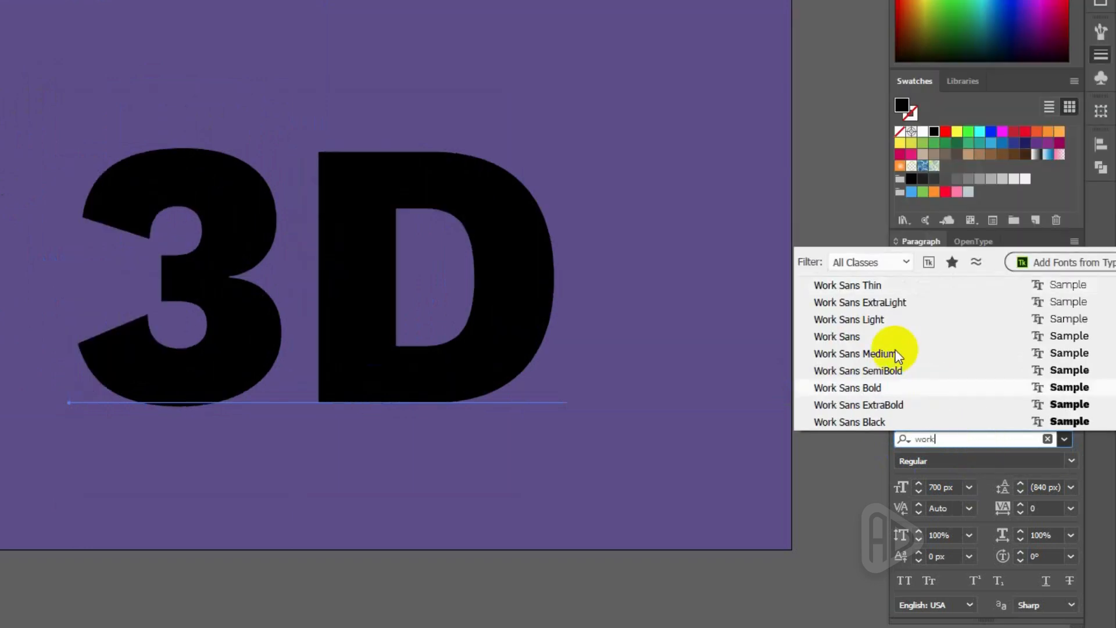
left_click(859, 284)
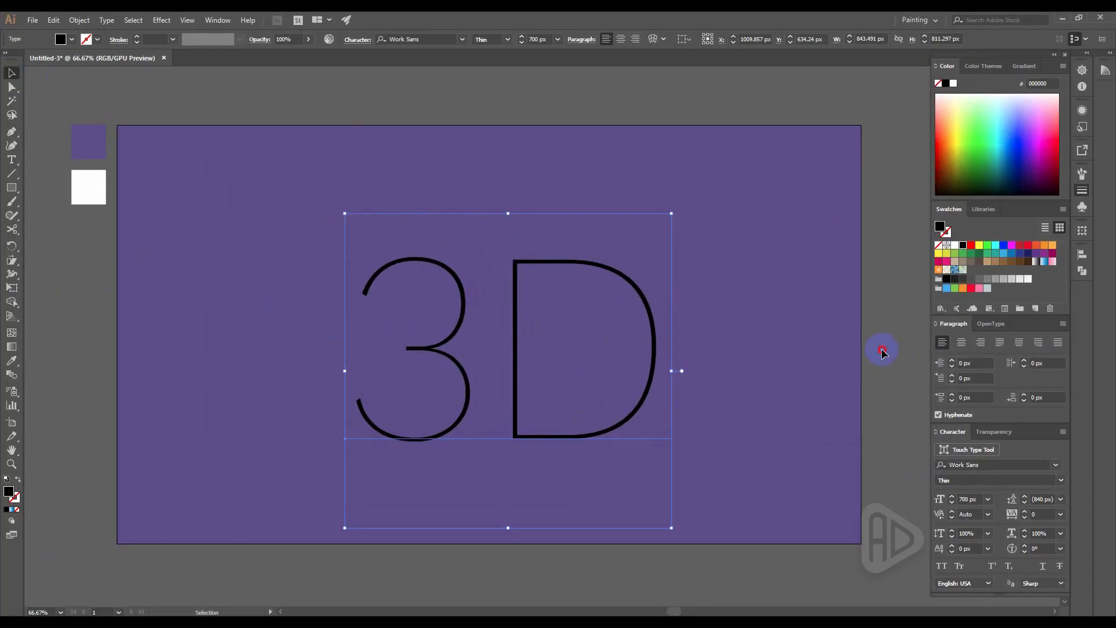
left_click(881, 351)
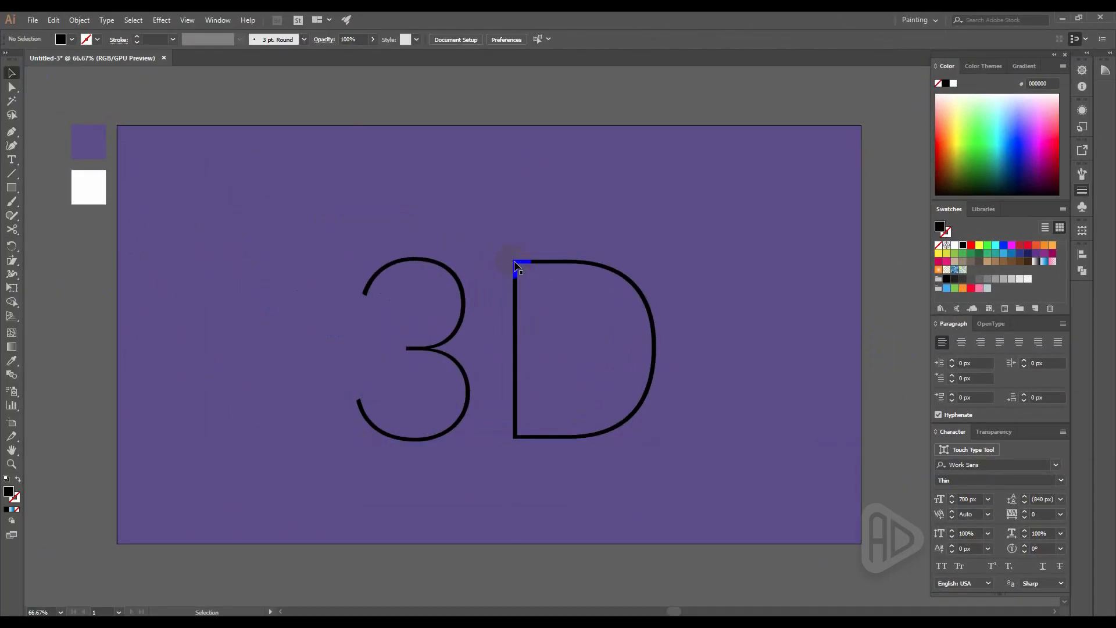
Step: Fill the 3D text with white and convert it to outlines
left_click(514, 265)
left_click(954, 244)
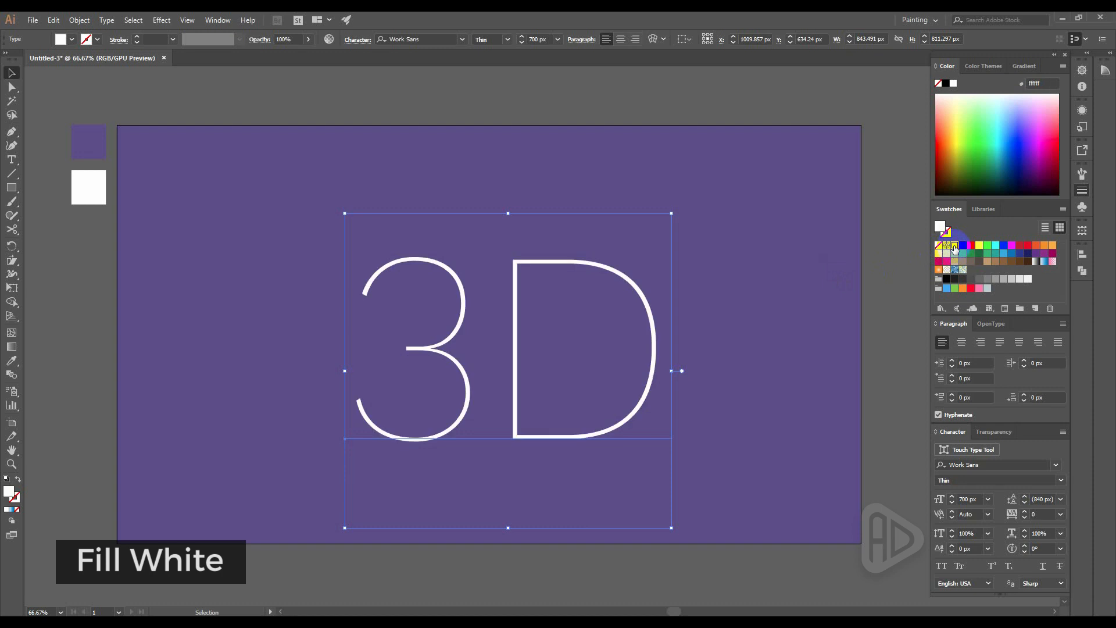
right_click(561, 263)
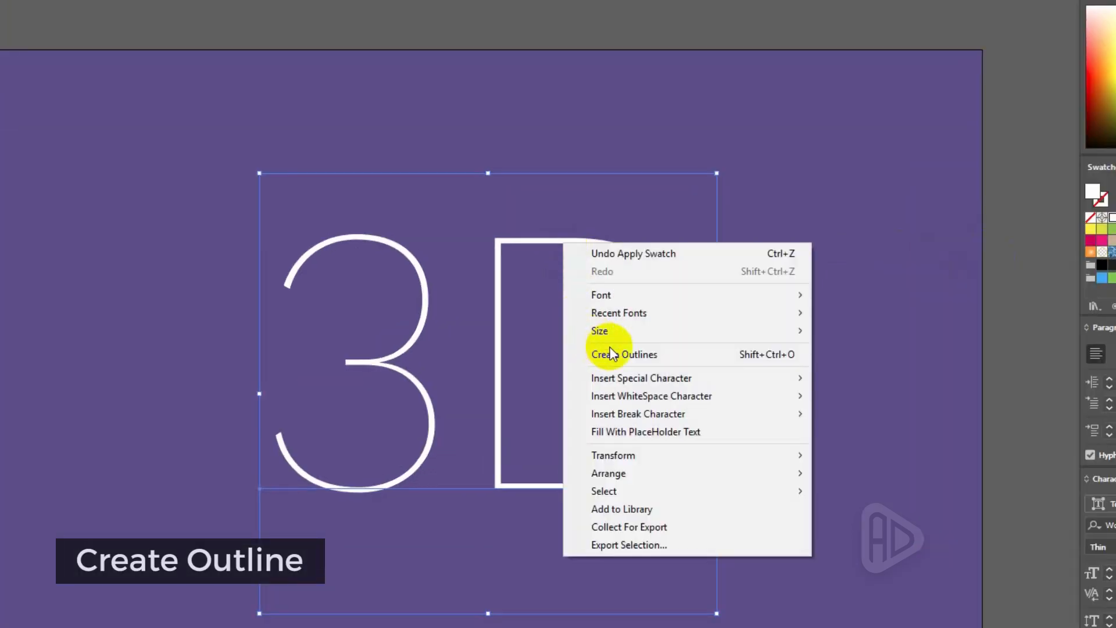
left_click(612, 351)
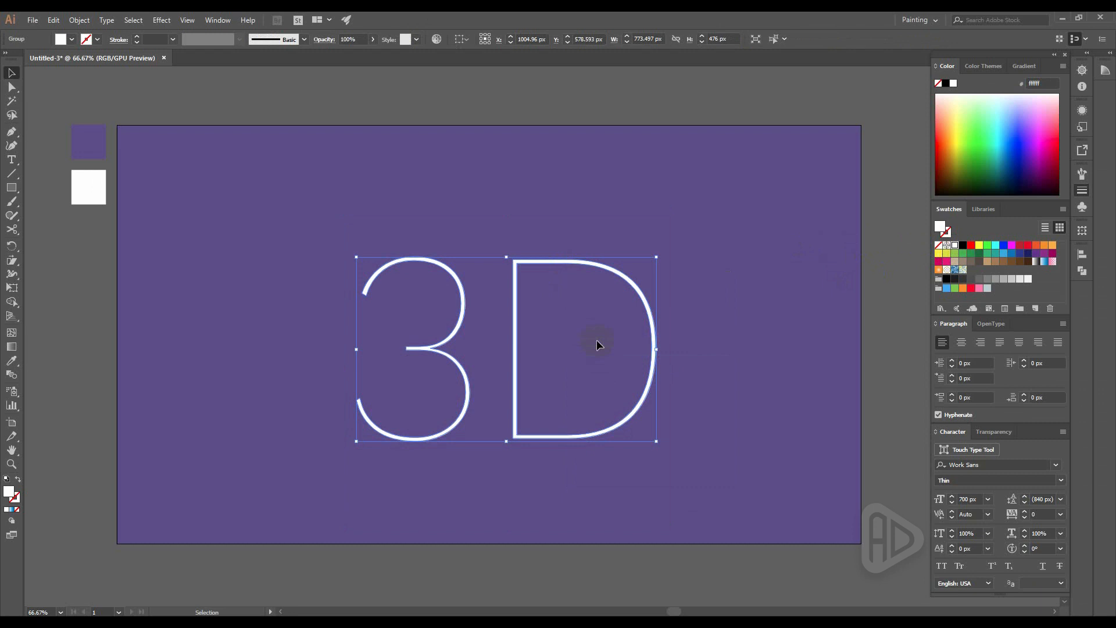
Step: Shear the outlined 3D text with a shear angle of 130° and an axis angle of 24°
right_click(544, 265)
mouse_move(580, 361)
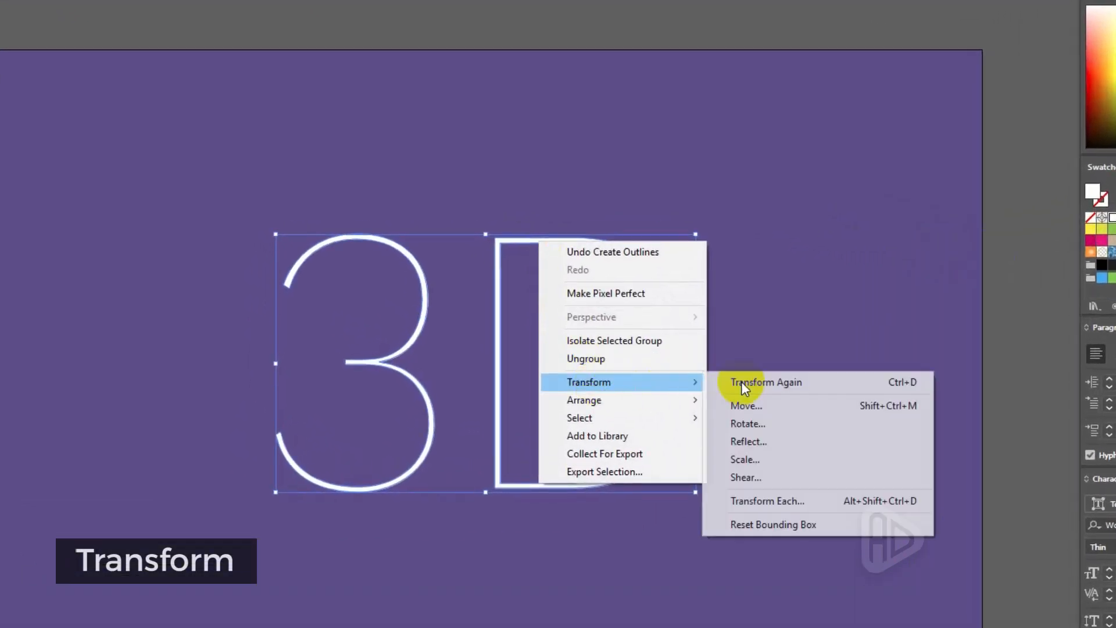
left_click(776, 476)
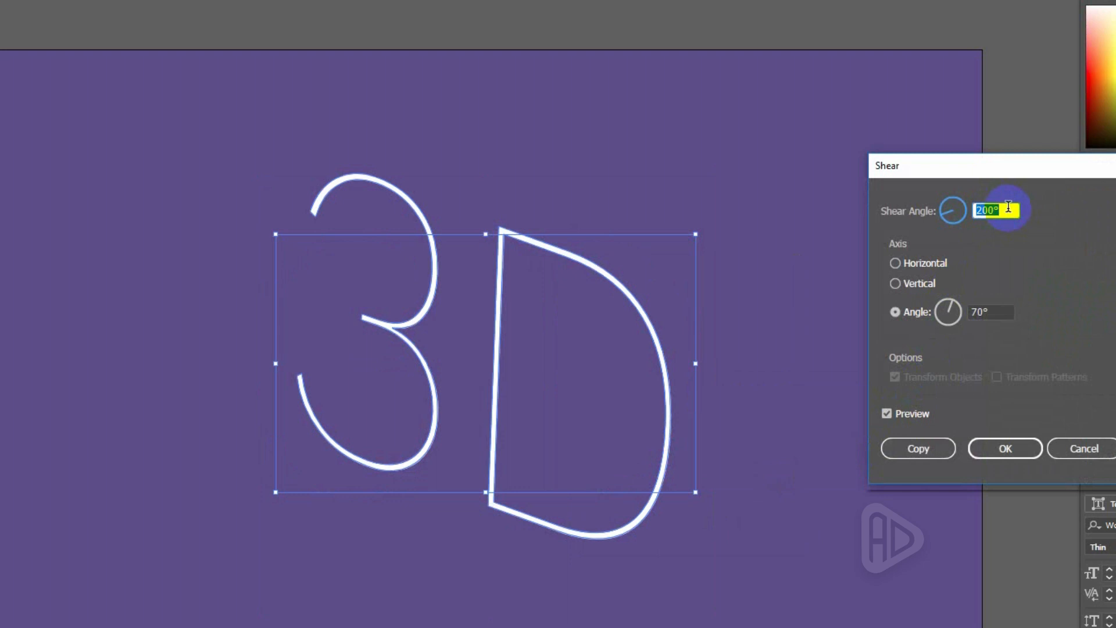
type("130")
left_click(989, 313)
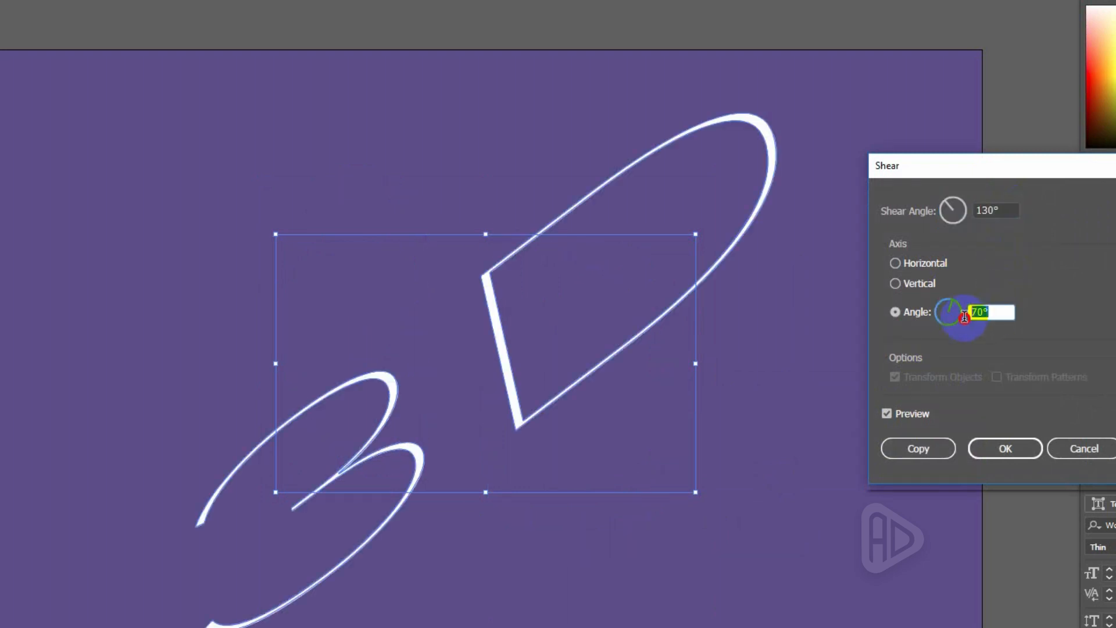
type("25")
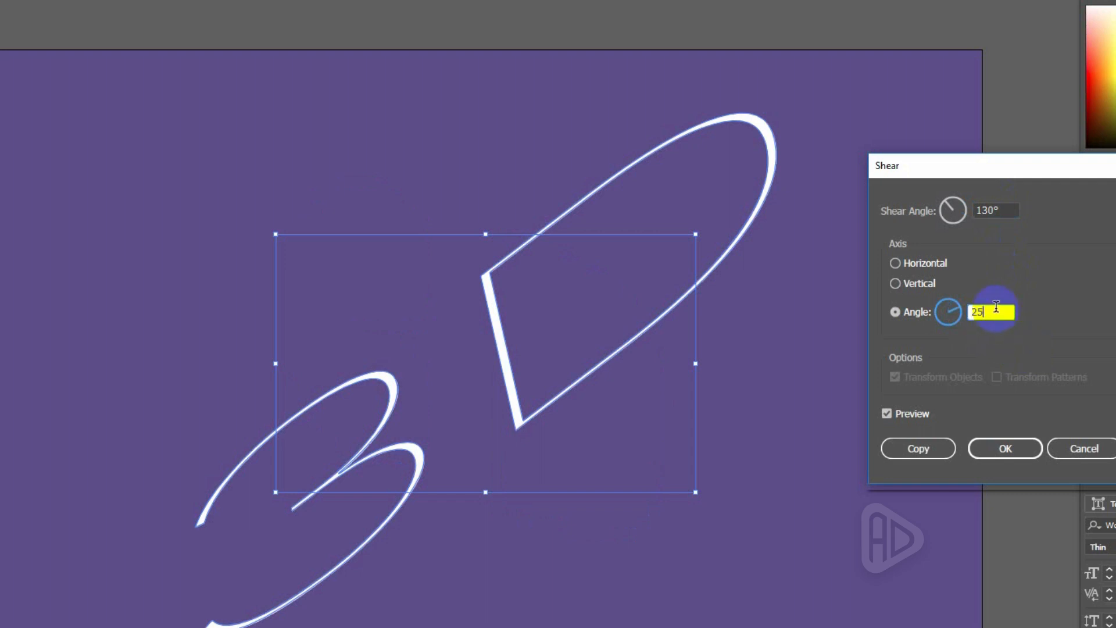
left_click_drag(930, 163, 902, 151)
key("Down")
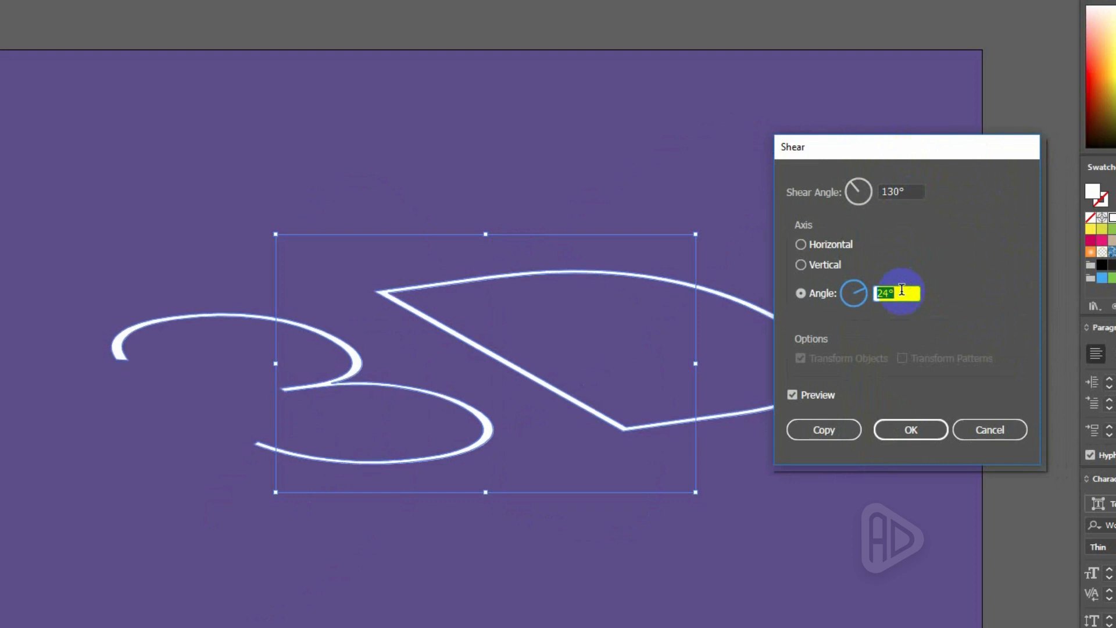
left_click(910, 429)
left_click(909, 423)
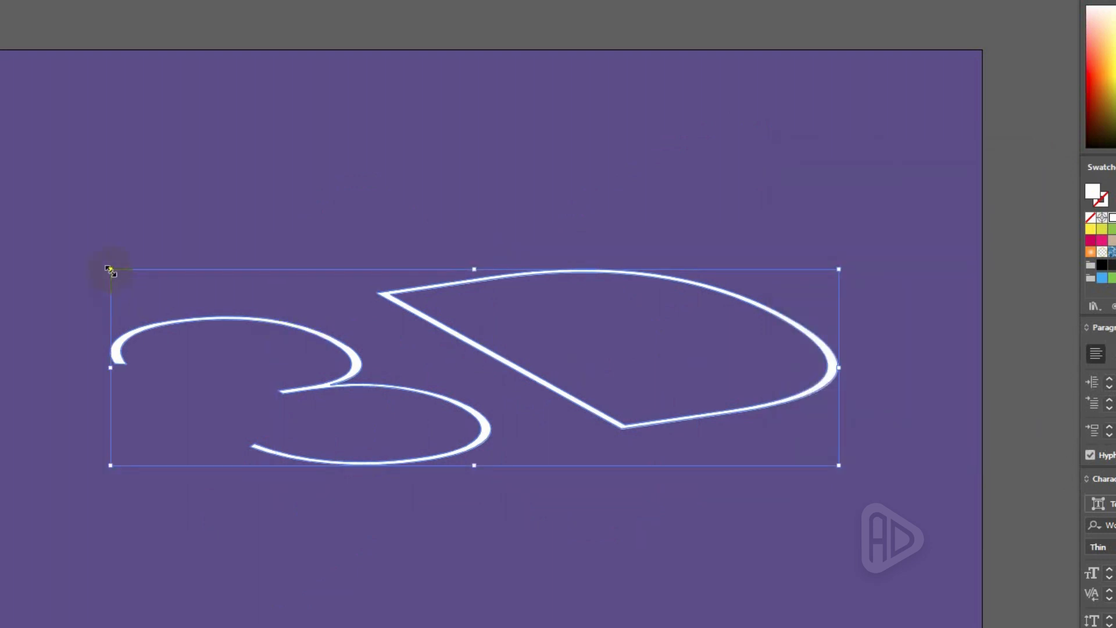
Step: Scale the sheared 3D text down proportionally to about 1102 px wide and move it up to about Y 465 px
left_click_drag(110, 270, 97, 274)
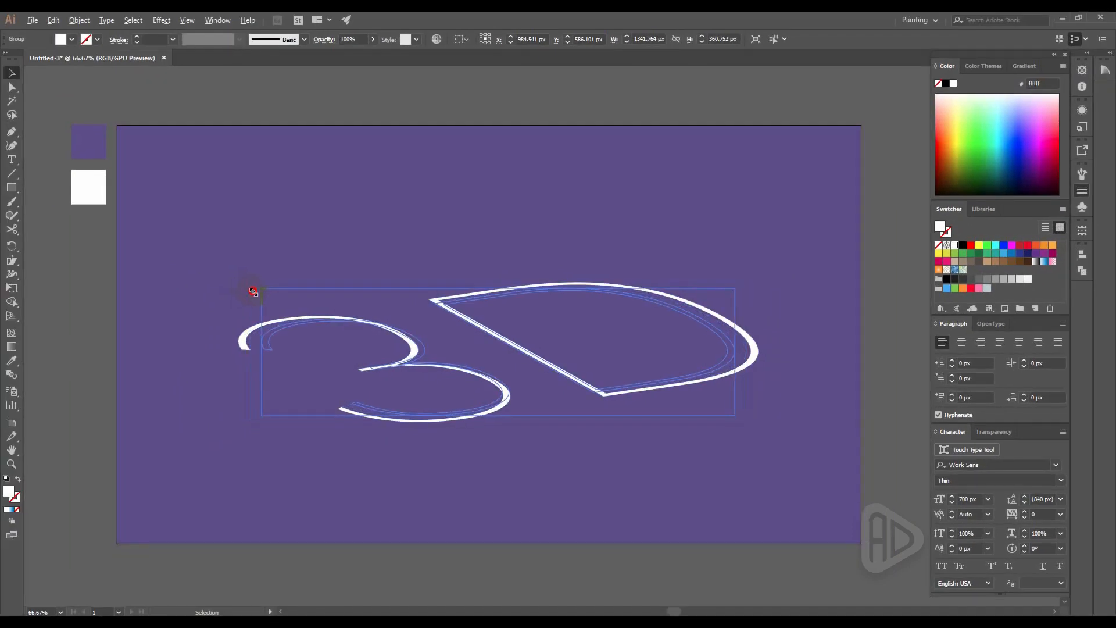
left_click_drag(253, 291, 251, 295)
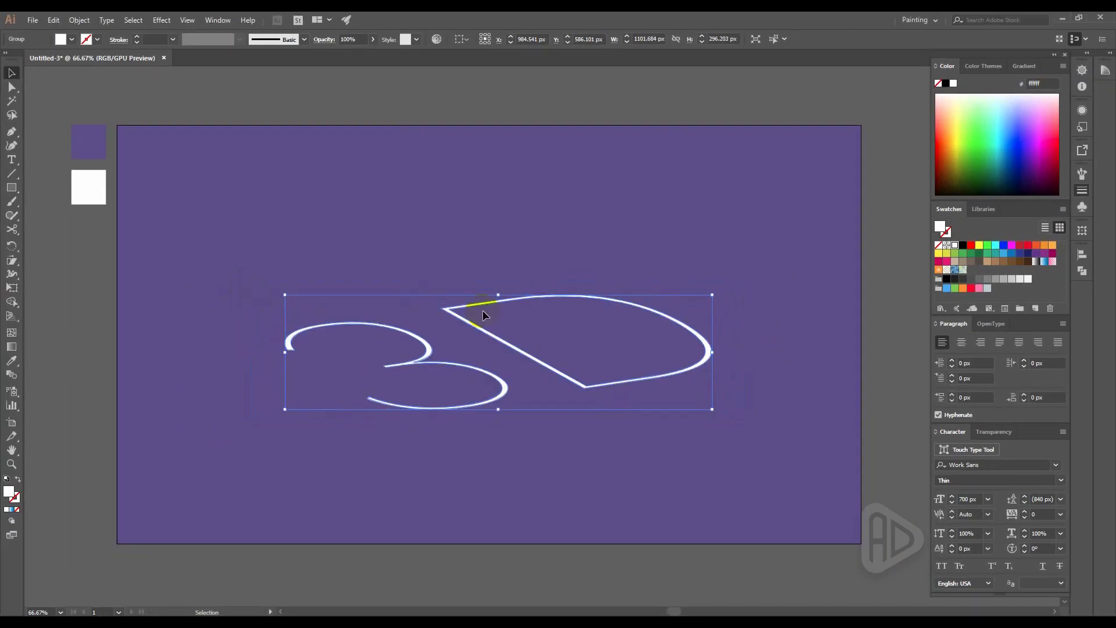
left_click_drag(475, 305, 464, 259)
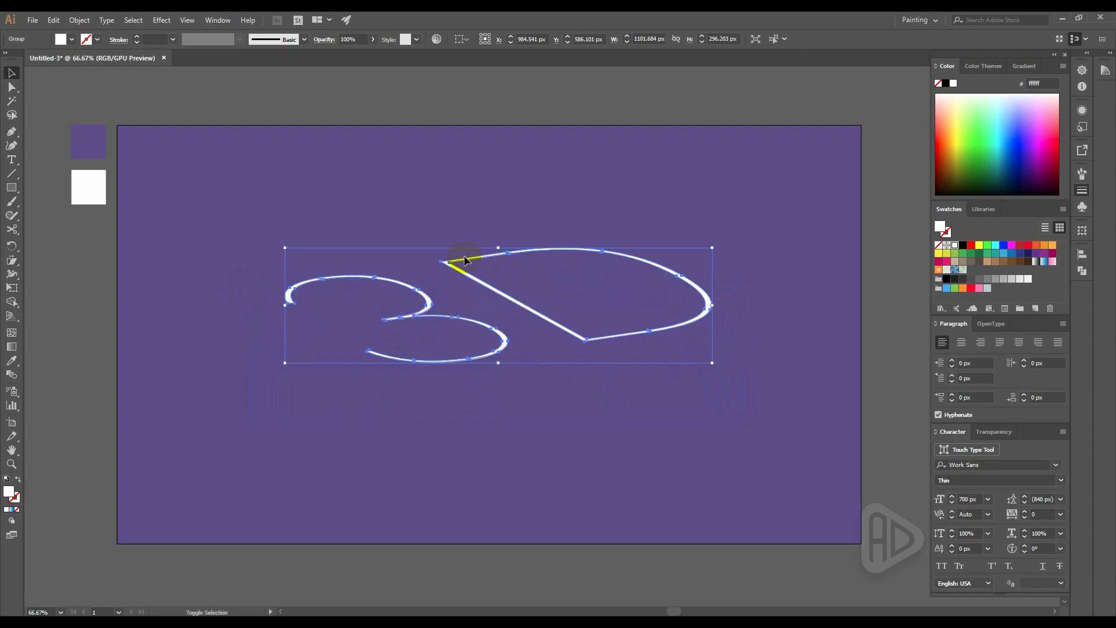
Step: Copy the sheared 3D text and paste the duplicate in place
left_click(528, 359)
left_click(463, 270)
left_click(79, 21)
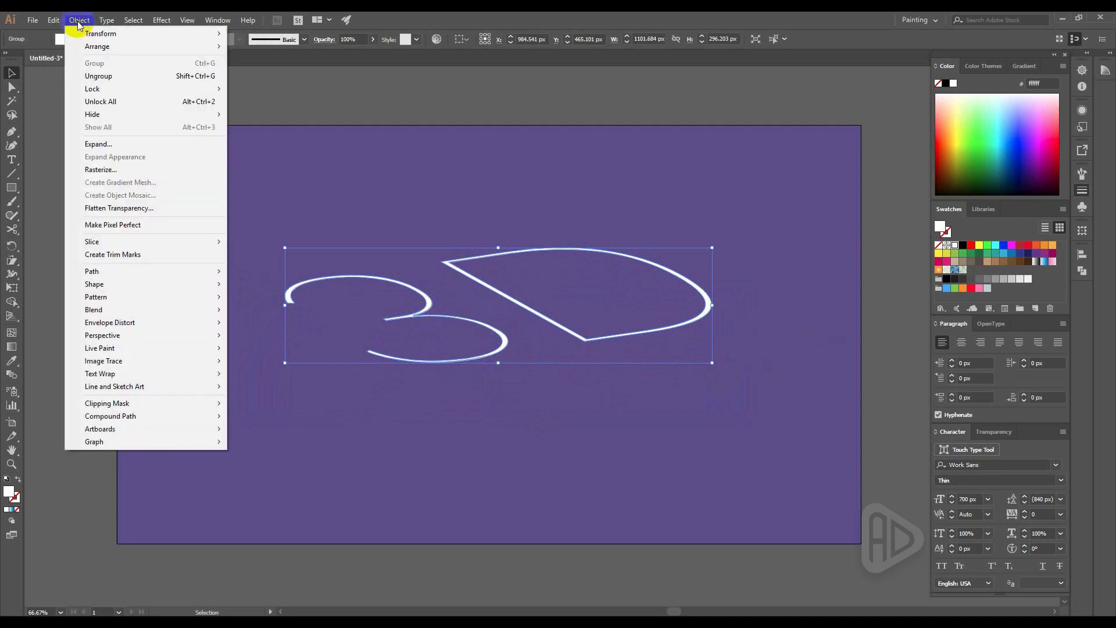
left_click(53, 20)
left_click(74, 84)
left_click(53, 21)
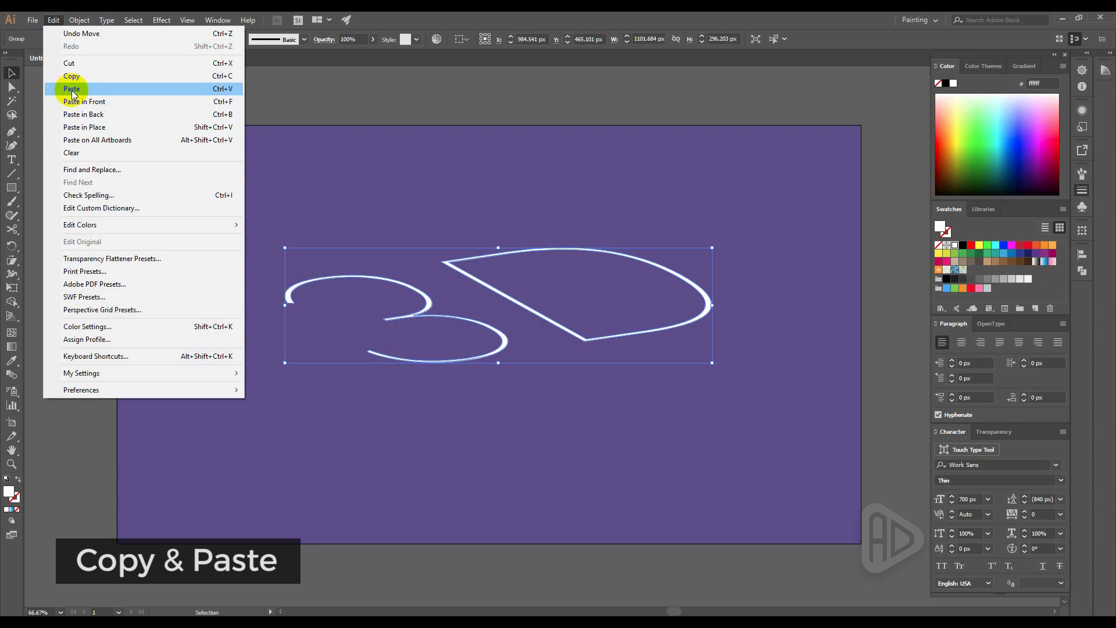
left_click(79, 127)
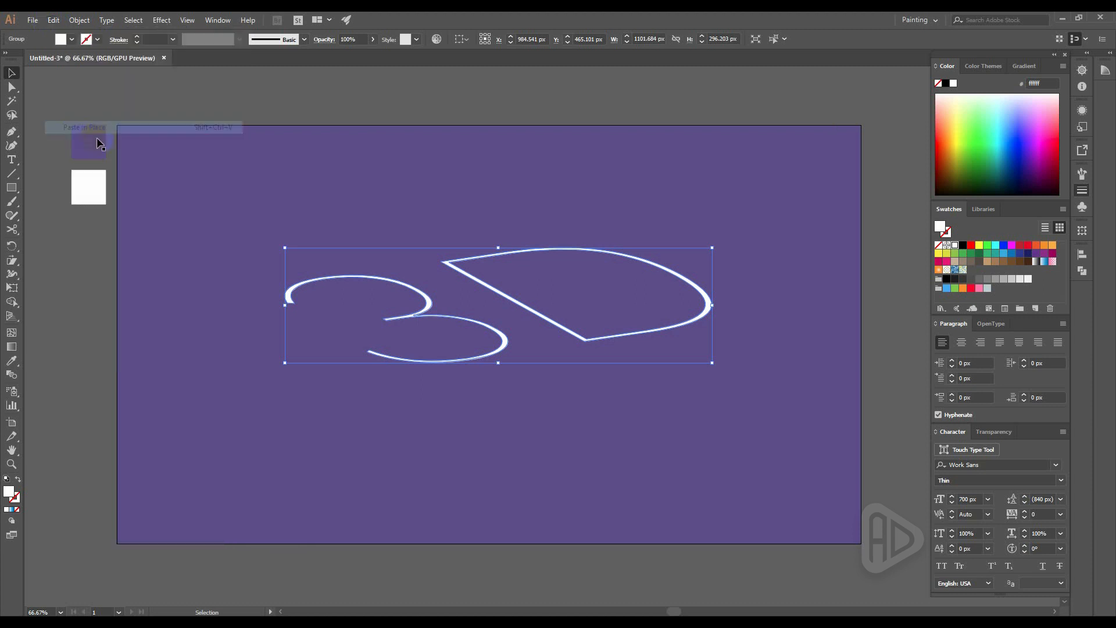
left_click(476, 102)
Step: Move the pasted 3D copy straight down by 180 px, to about Y 645 px, and deselect it
left_click(459, 262)
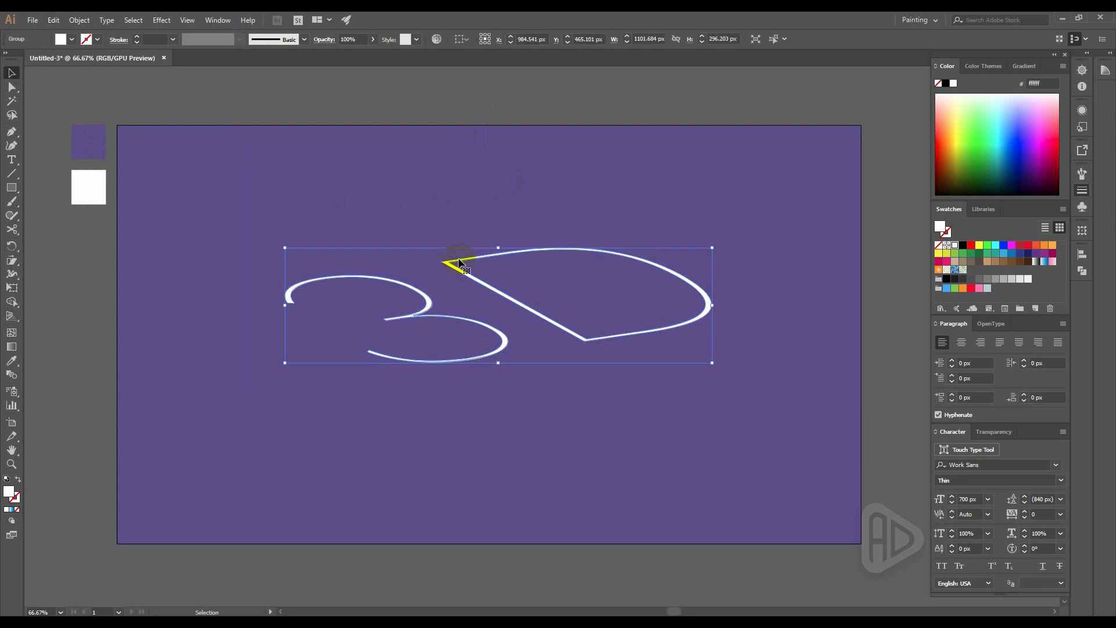
key("Down")
key("Down")
key("Down")
key("Down")
key("Down")
key("Down")
key("Down")
key("Down")
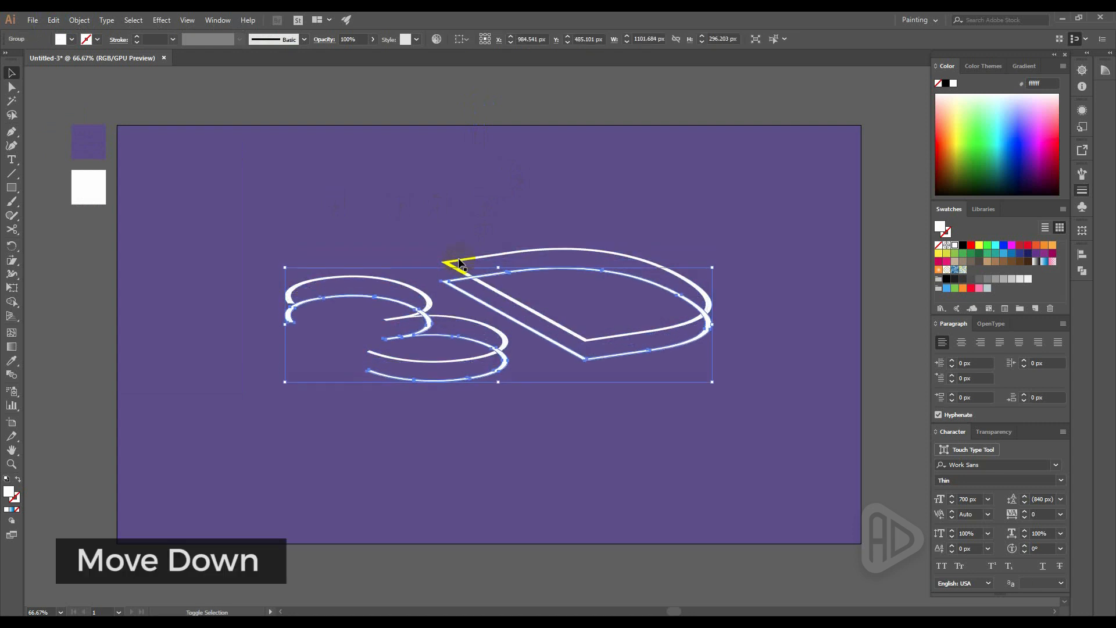
key("Down")
key("Down")
key("Down")
key("Down")
key("Down")
key("Down")
key("Down")
key("Down")
key("Down")
key("Down")
key("Down")
key("Down")
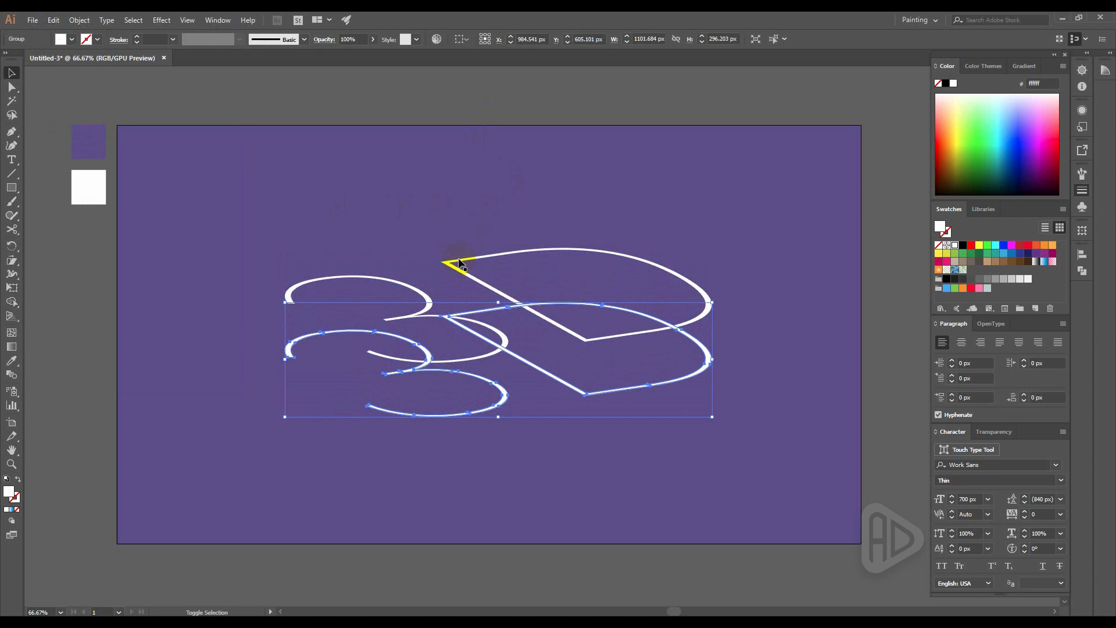
key("Down")
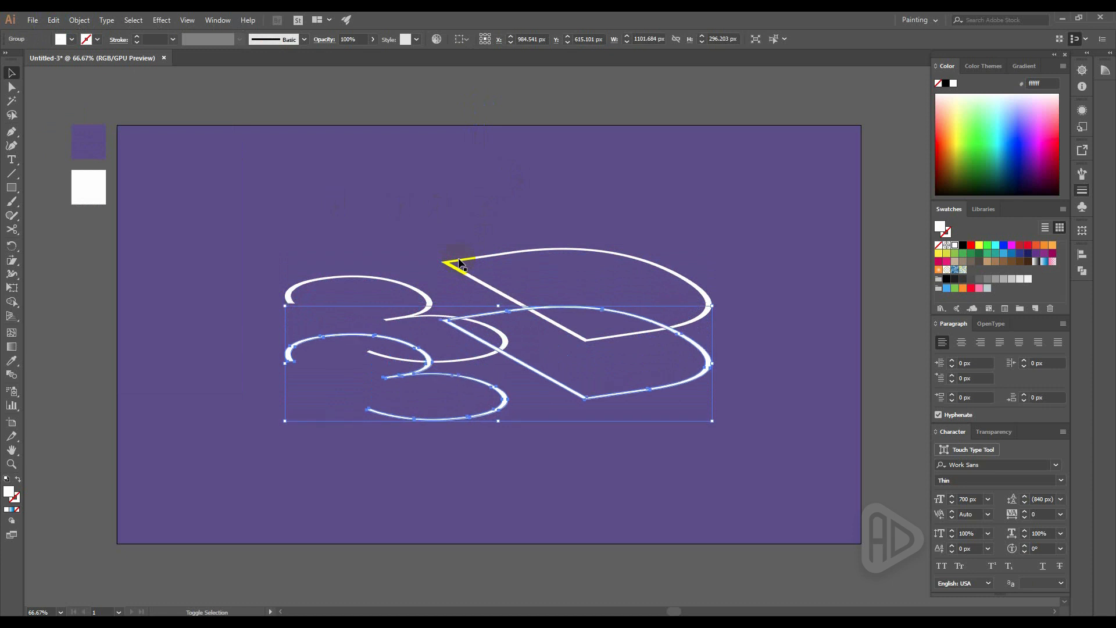
key("Down")
key("Down")
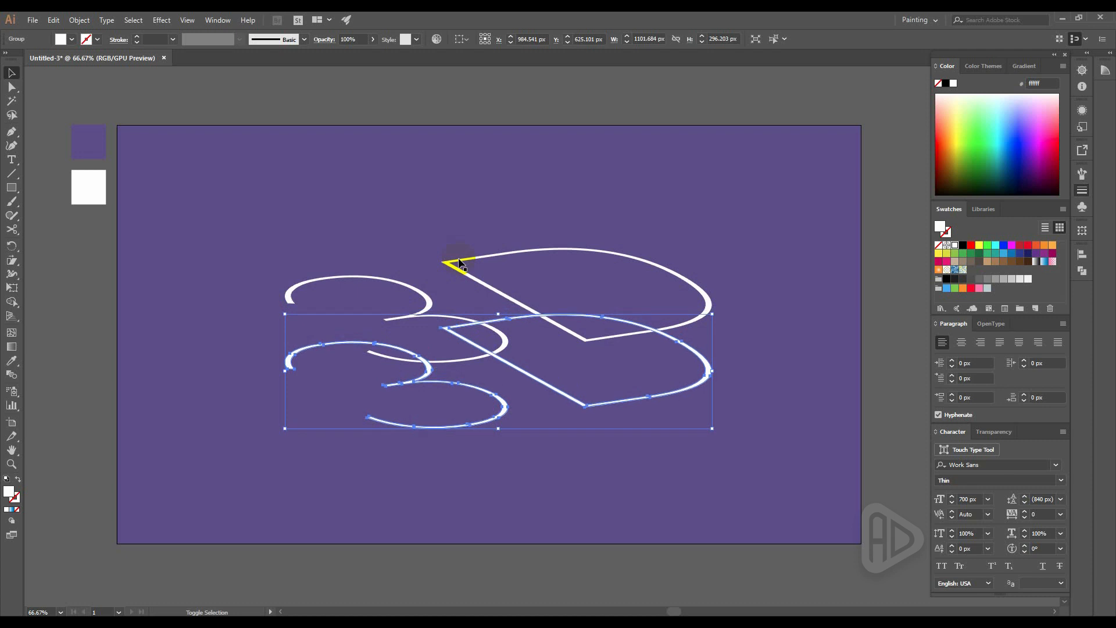
key("Down")
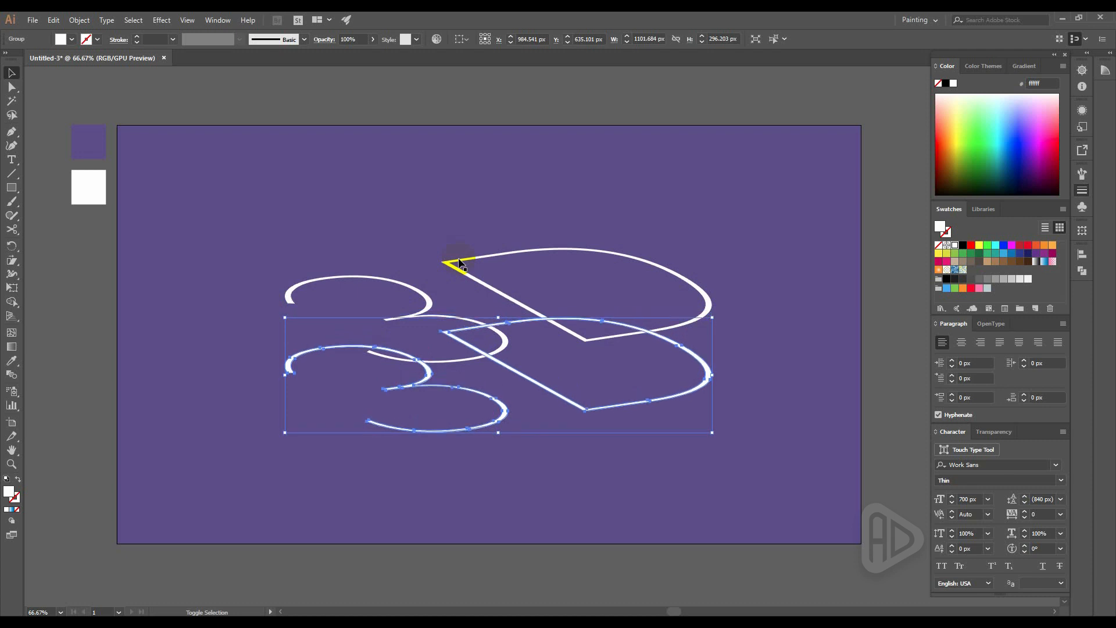
left_click(814, 308)
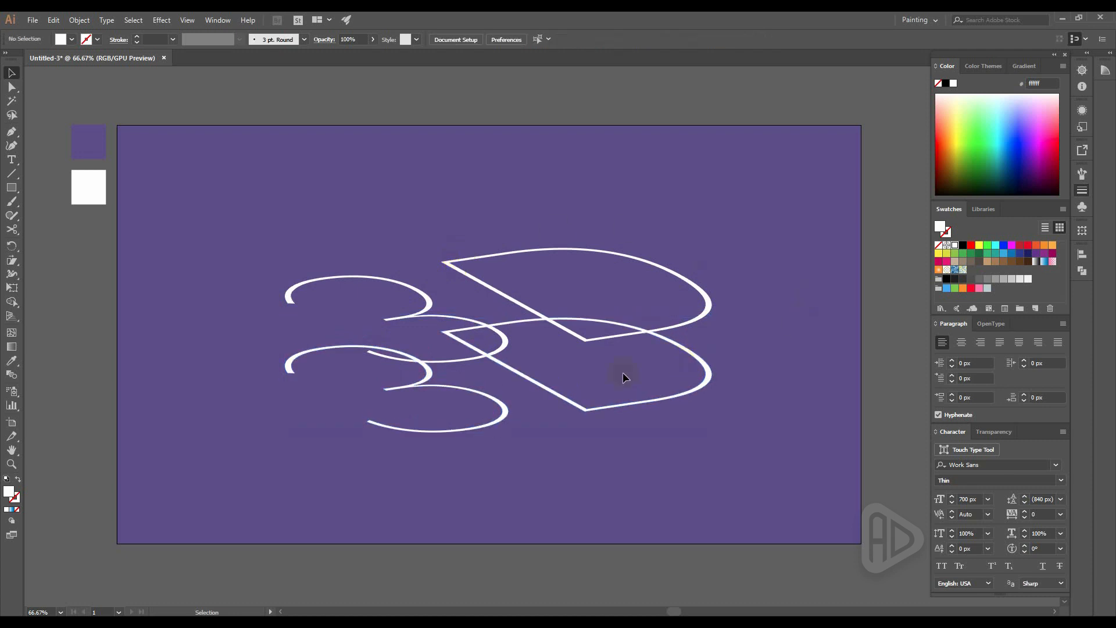
Step: Recolour the lower 3D copy with the Eyedropper, sampling the purple reference square beside the artboard
left_click(585, 411)
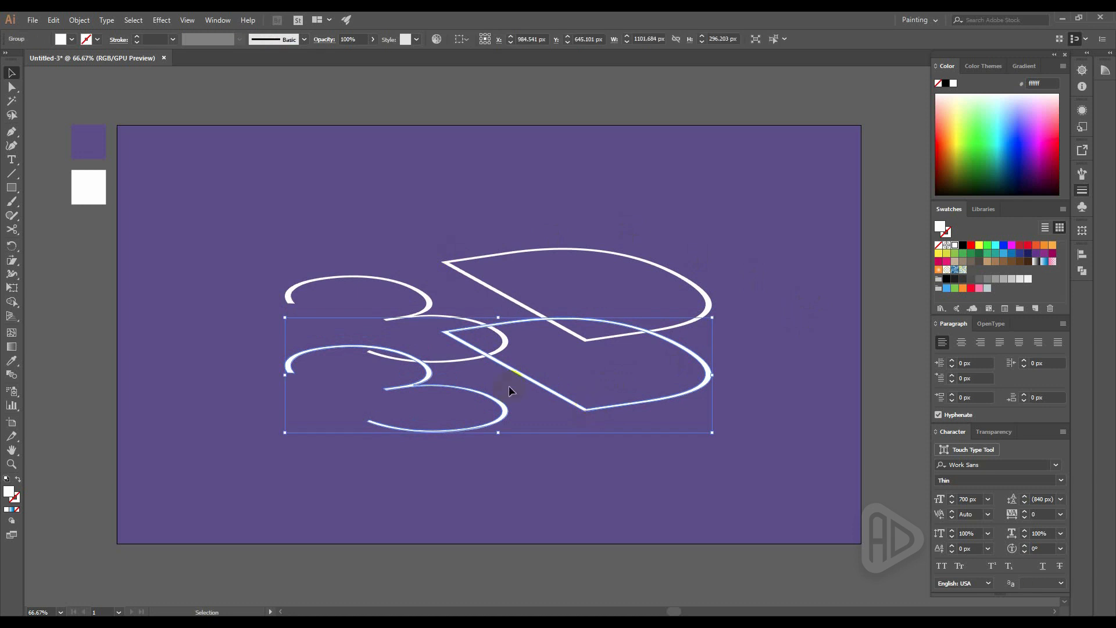
left_click(11, 362)
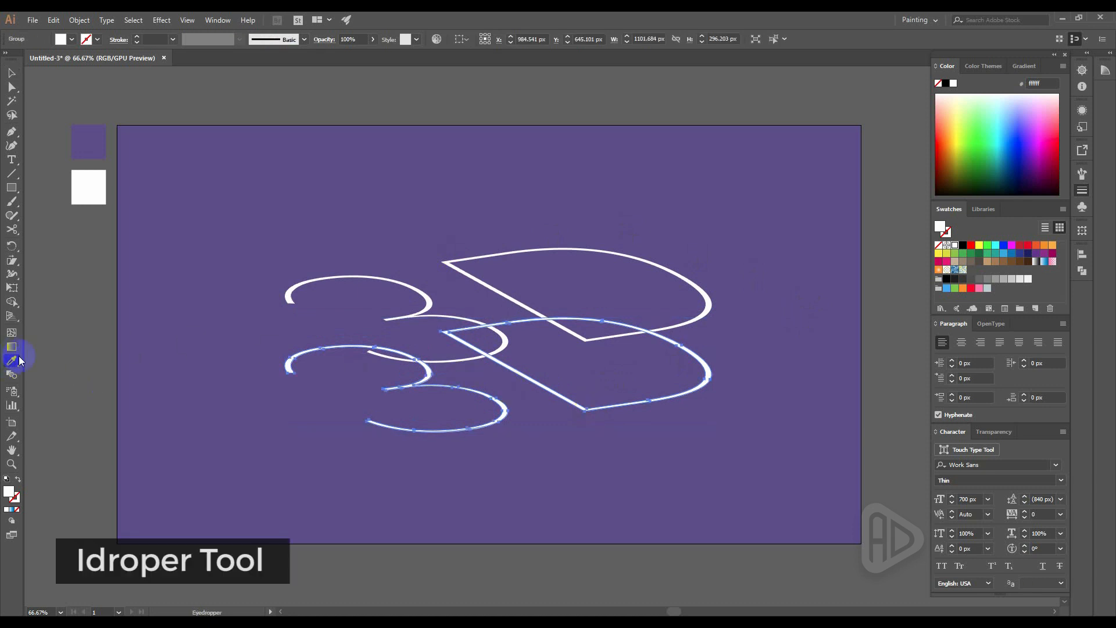
left_click(93, 144)
left_click(13, 75)
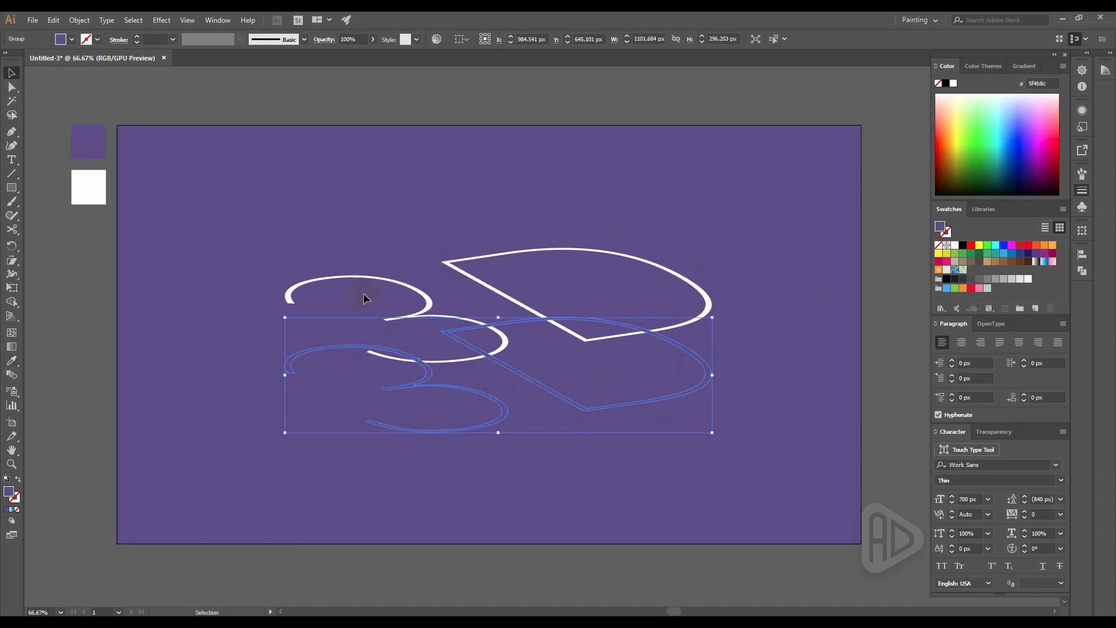
Step: Bring the white 3D text to the front of the stacking order
left_click(402, 286)
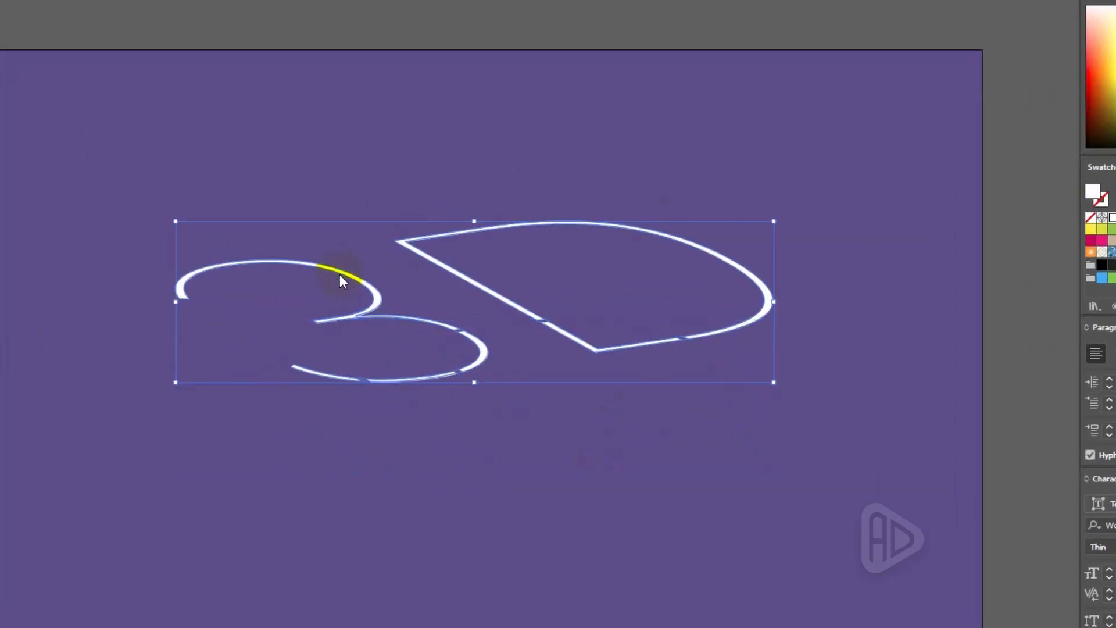
right_click(343, 281)
mouse_move(416, 449)
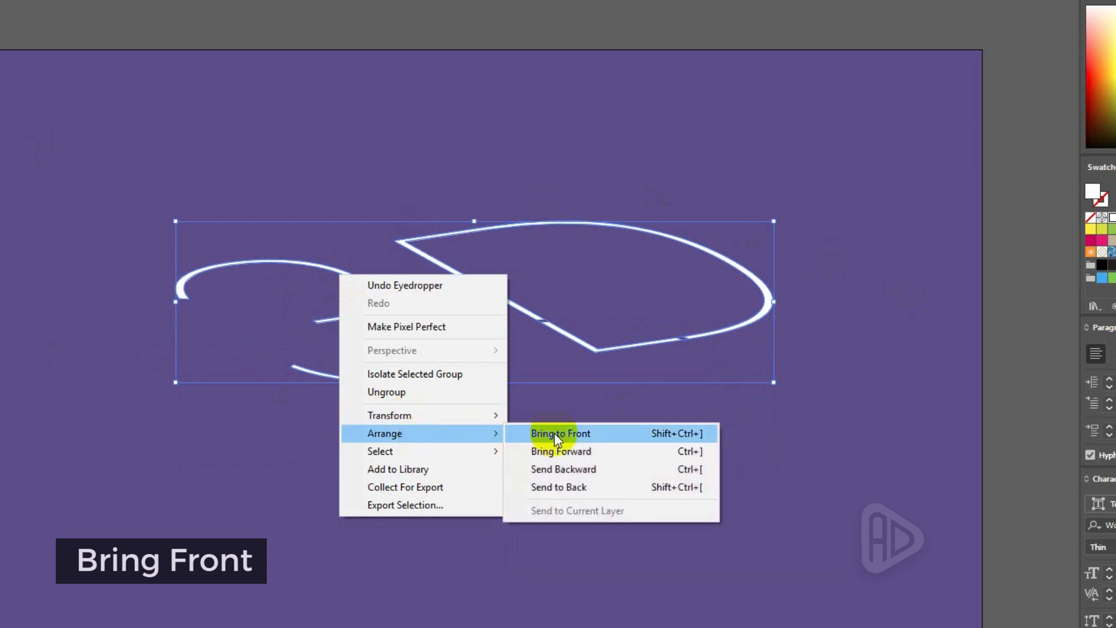
left_click(558, 434)
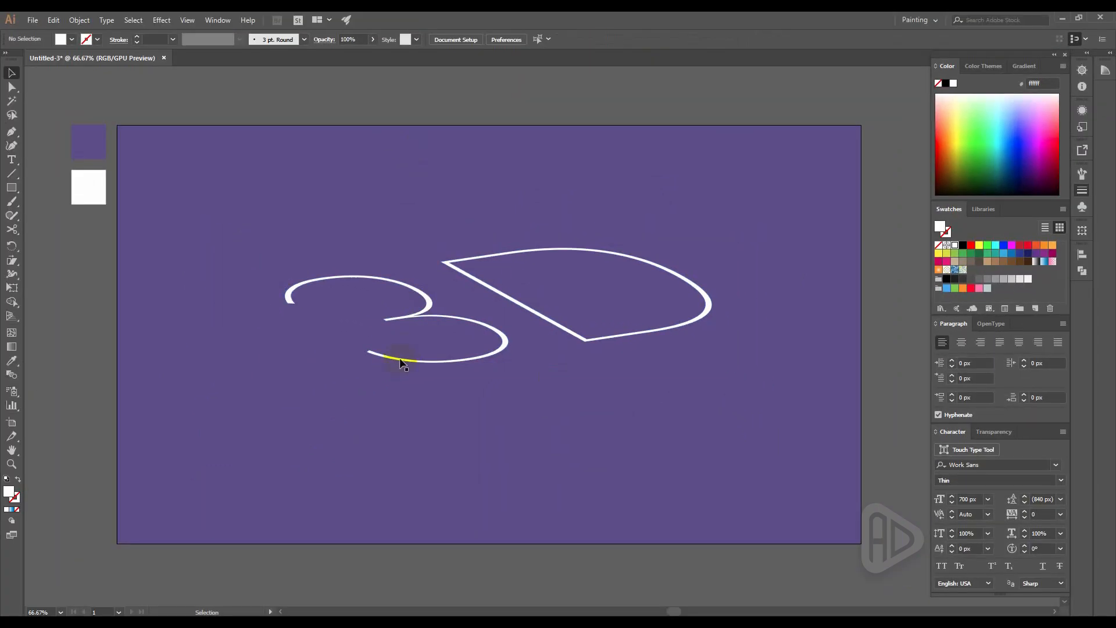
left_click(403, 364)
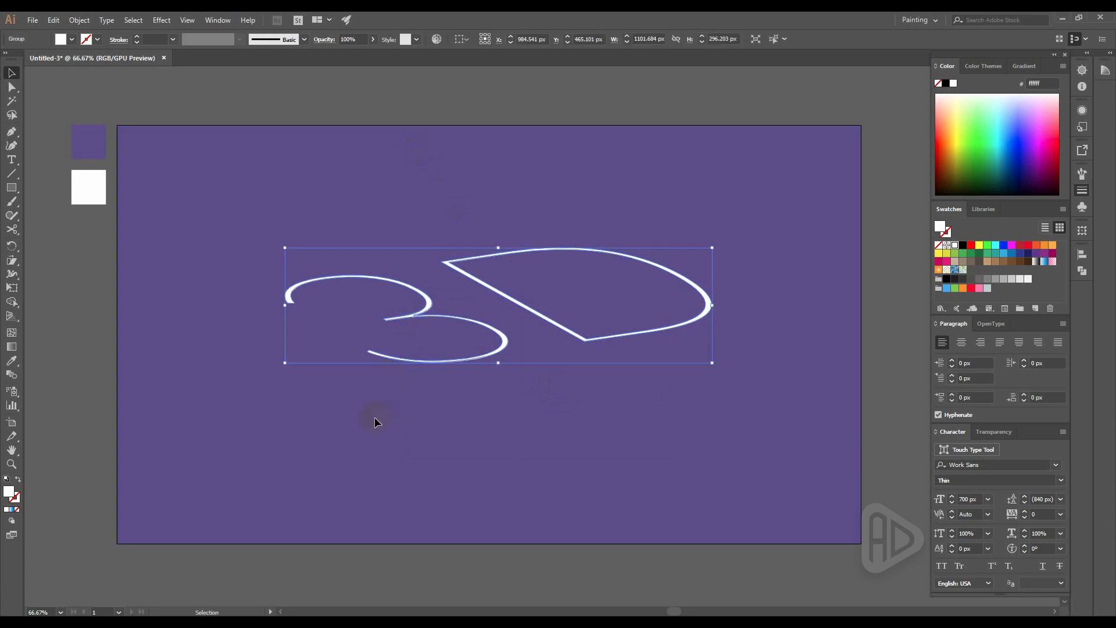
left_click(201, 395)
Step: Make a blend between the white 3D text and its purple copy
left_click_drag(250, 248, 504, 488)
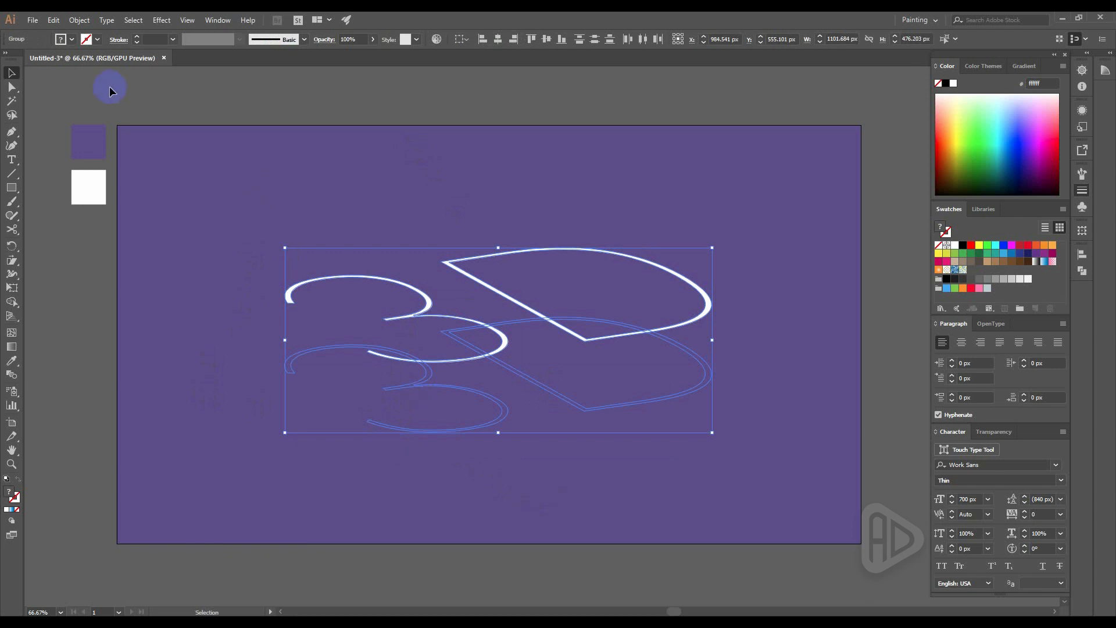
left_click(79, 20)
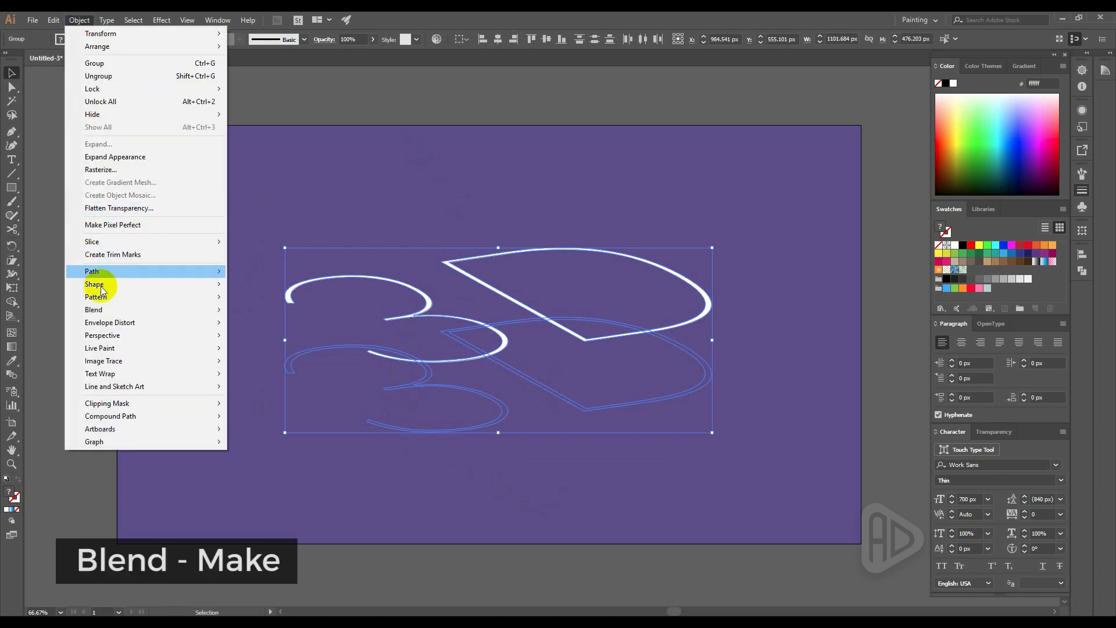
mouse_move(119, 311)
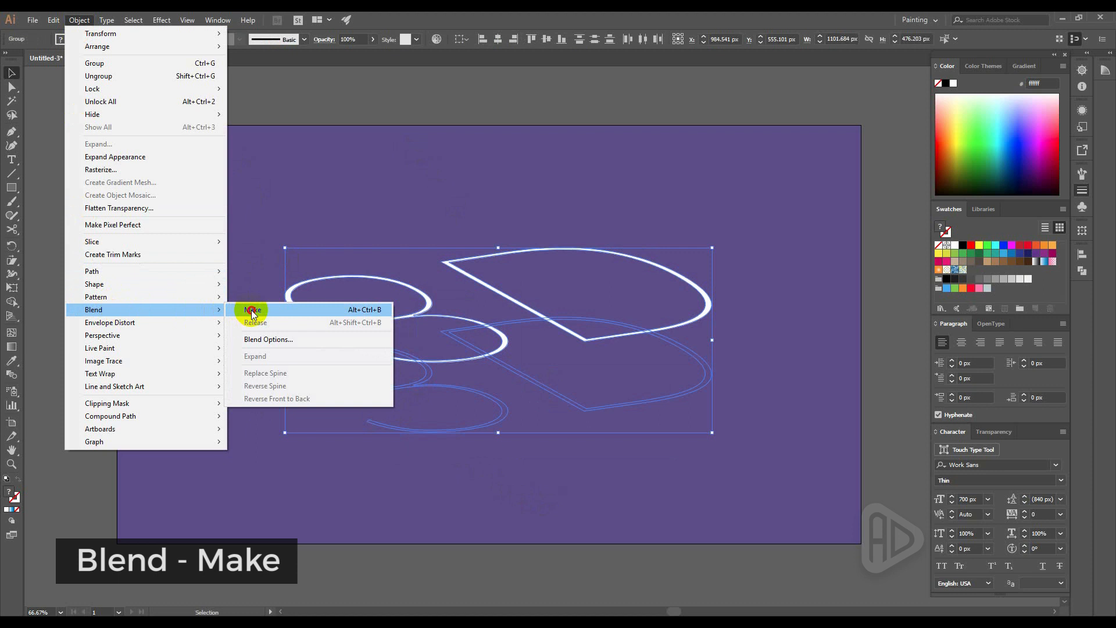
left_click(251, 310)
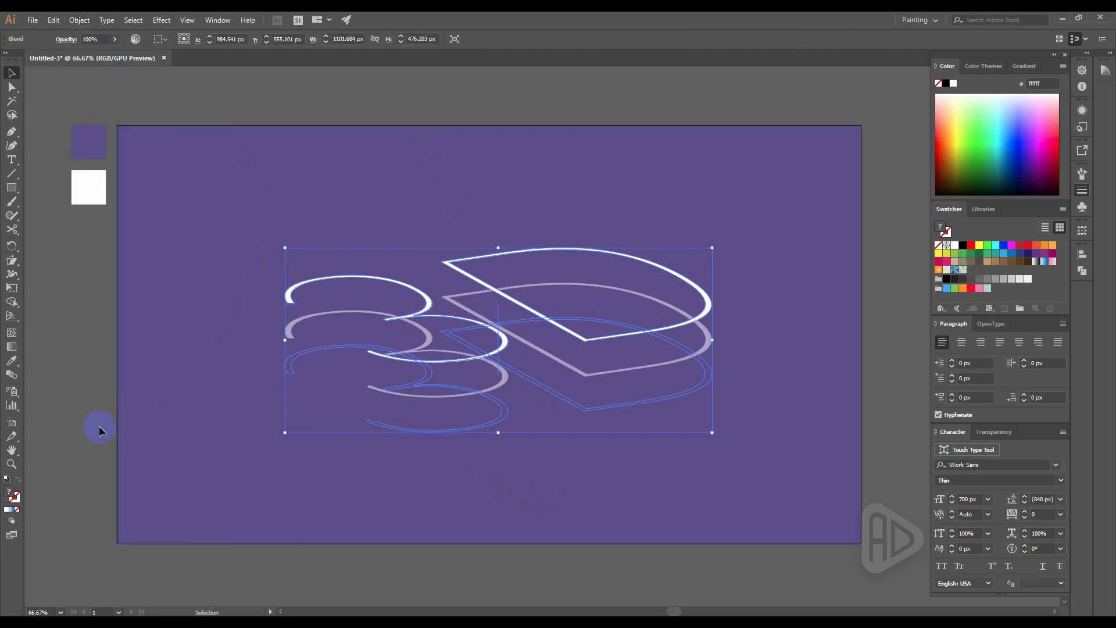
Step: Set the 3D blend's spacing to Specified Steps with 1000 steps, and deselect the blend
left_click(12, 377)
left_click(12, 377)
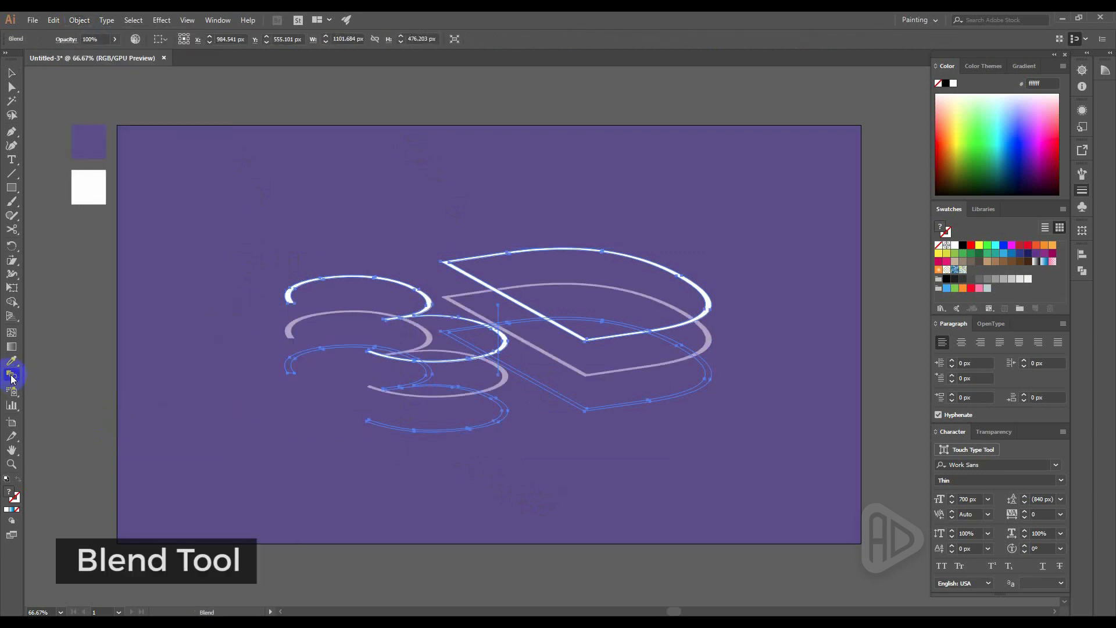
double_click(12, 376)
left_click_drag(685, 245, 449, 119)
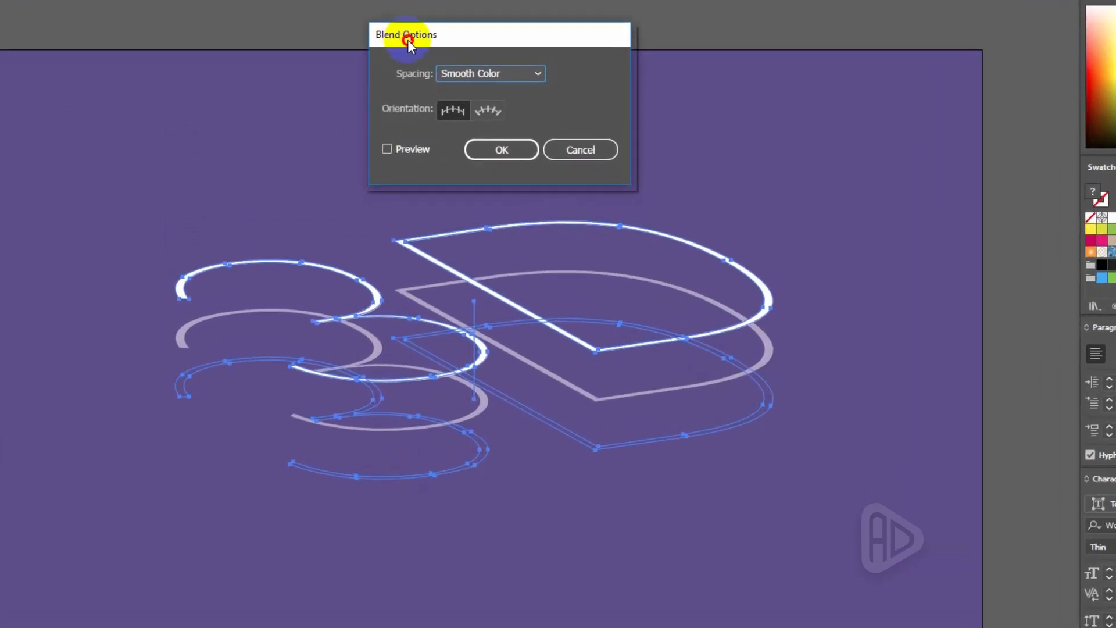
left_click_drag(406, 40, 404, 43)
left_click(389, 154)
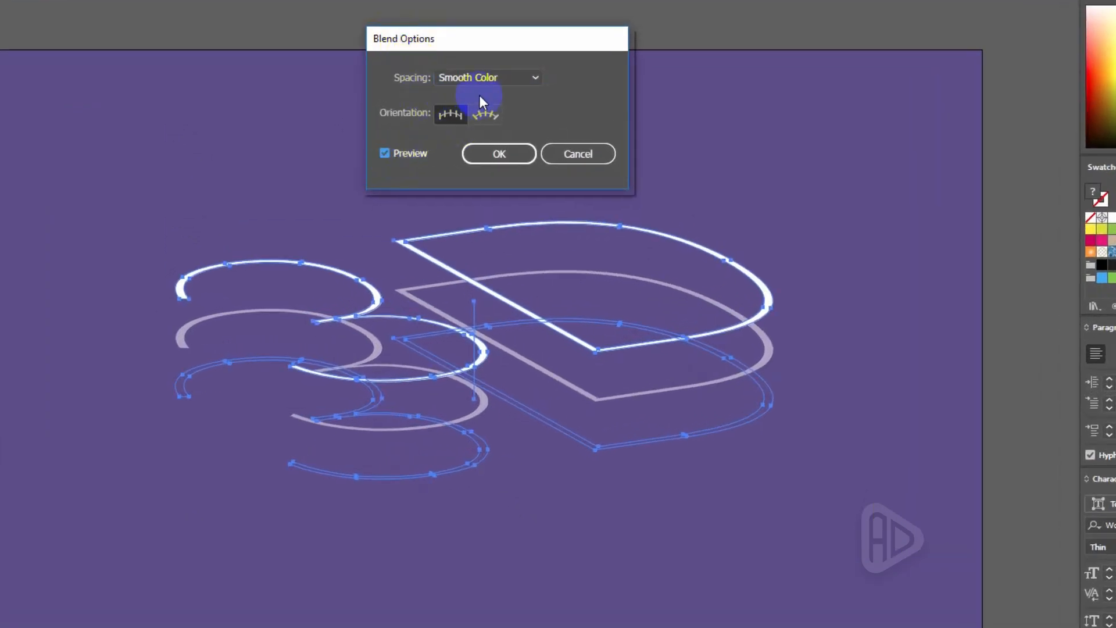
left_click(497, 80)
left_click(500, 114)
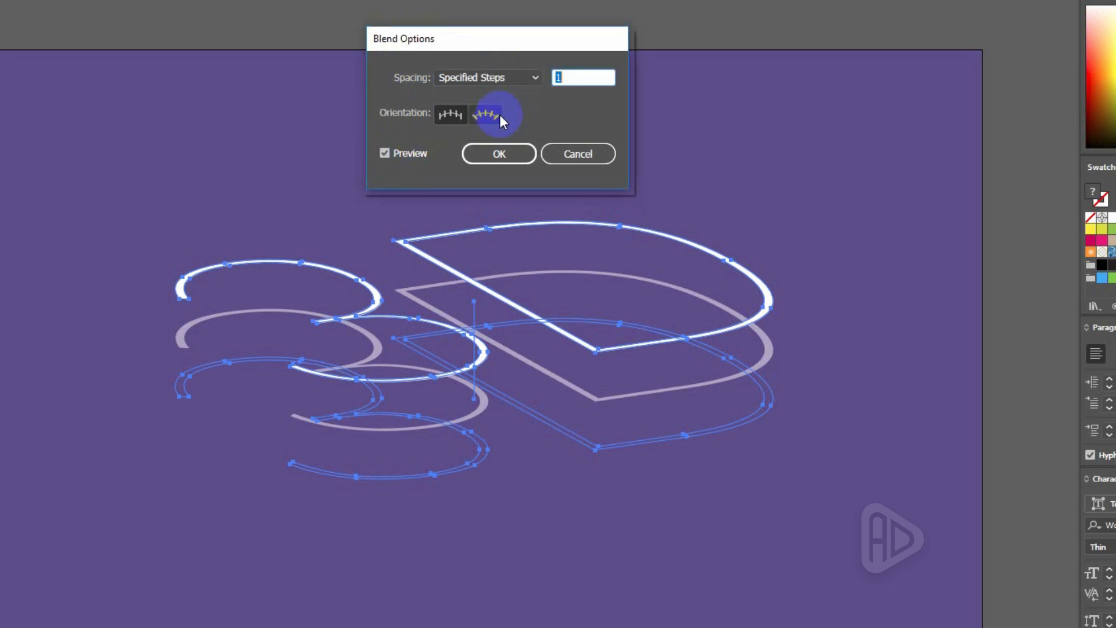
type("1000")
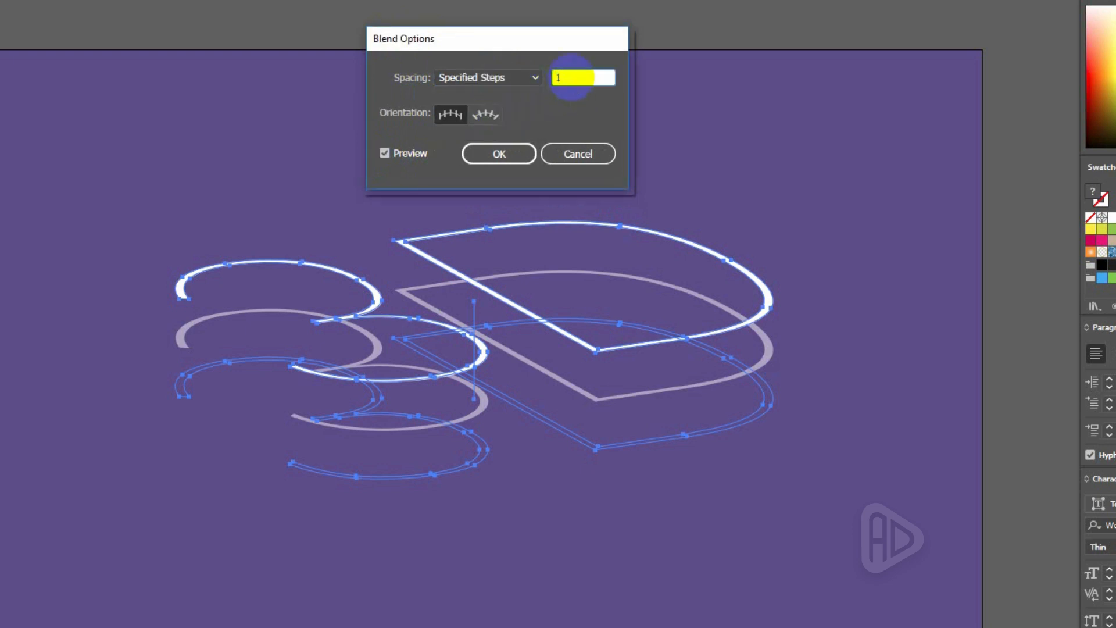
left_click(500, 157)
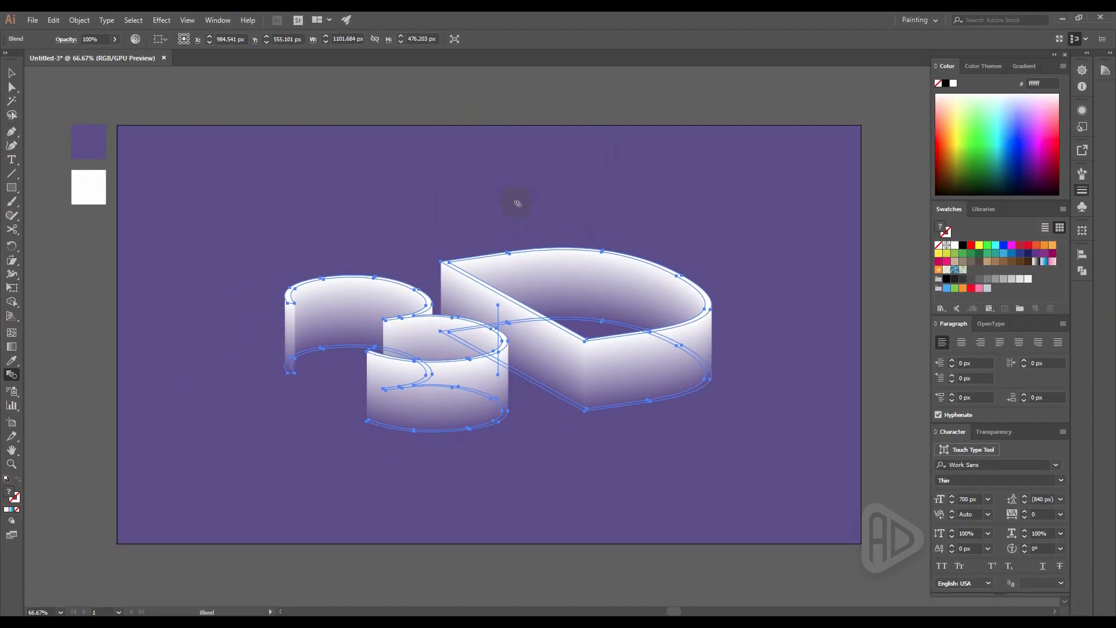
left_click(12, 74)
left_click(115, 83)
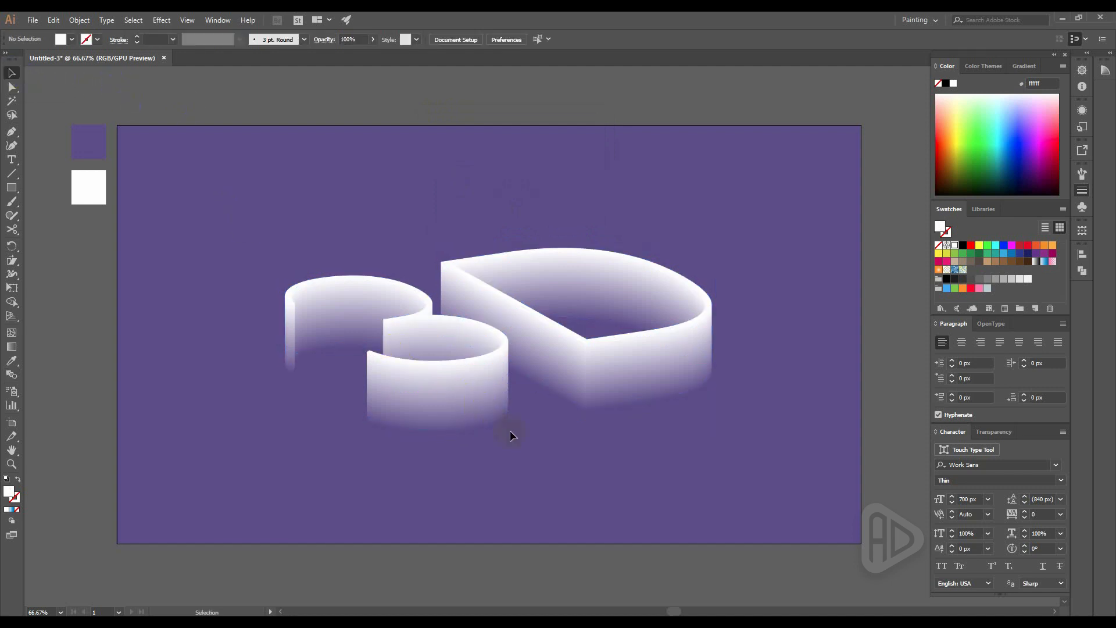
Step: Unlock all objects and select the purple background rectangle
left_click(88, 188)
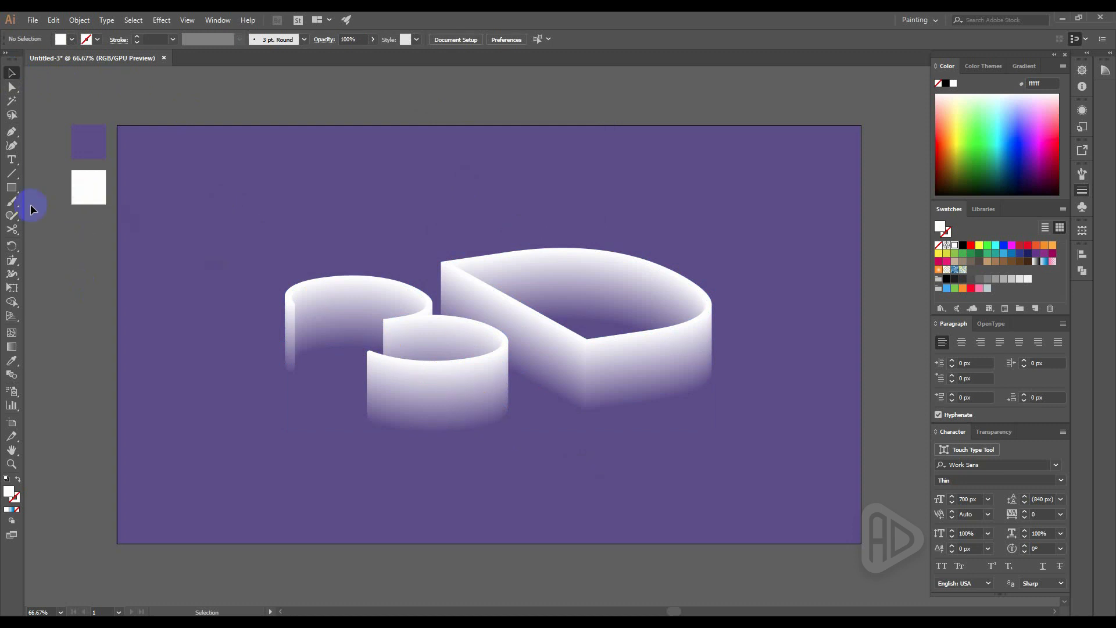
left_click(79, 20)
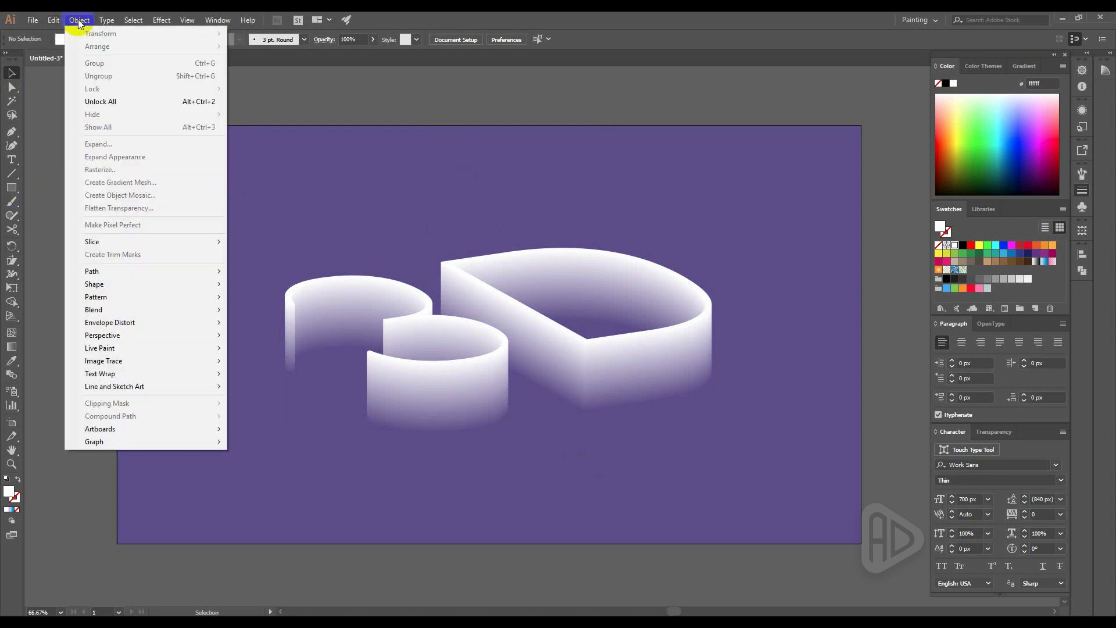
left_click(96, 102)
left_click(190, 95)
left_click(169, 170)
Step: Copy the purple background rectangle, paste it in place above the 3D text, and select the pasted copy
left_click(52, 21)
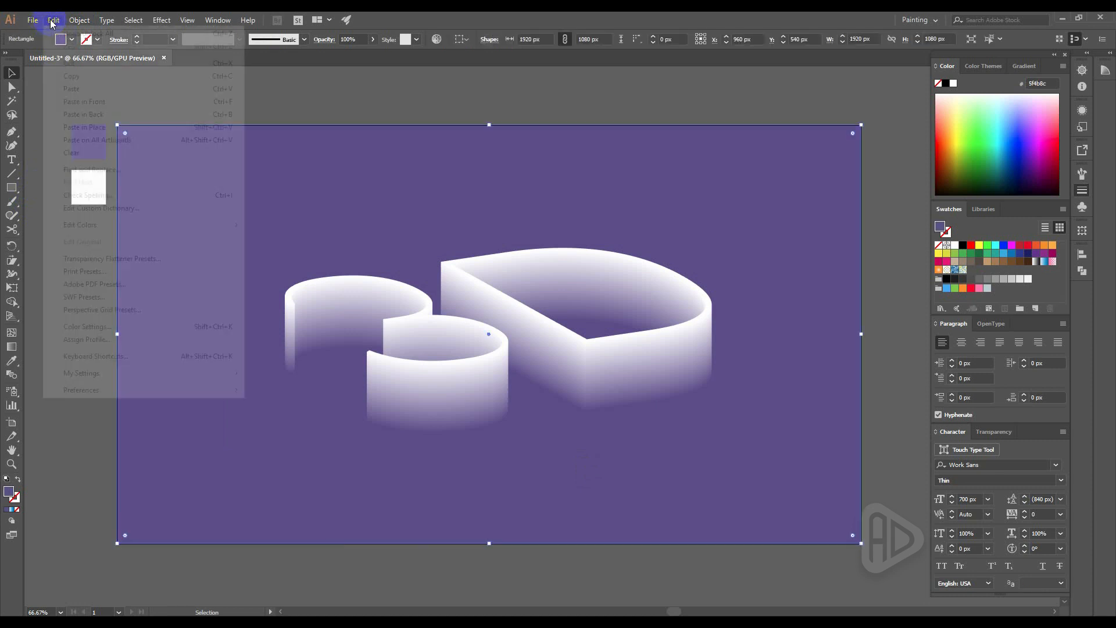
left_click(67, 76)
left_click(51, 20)
left_click(77, 126)
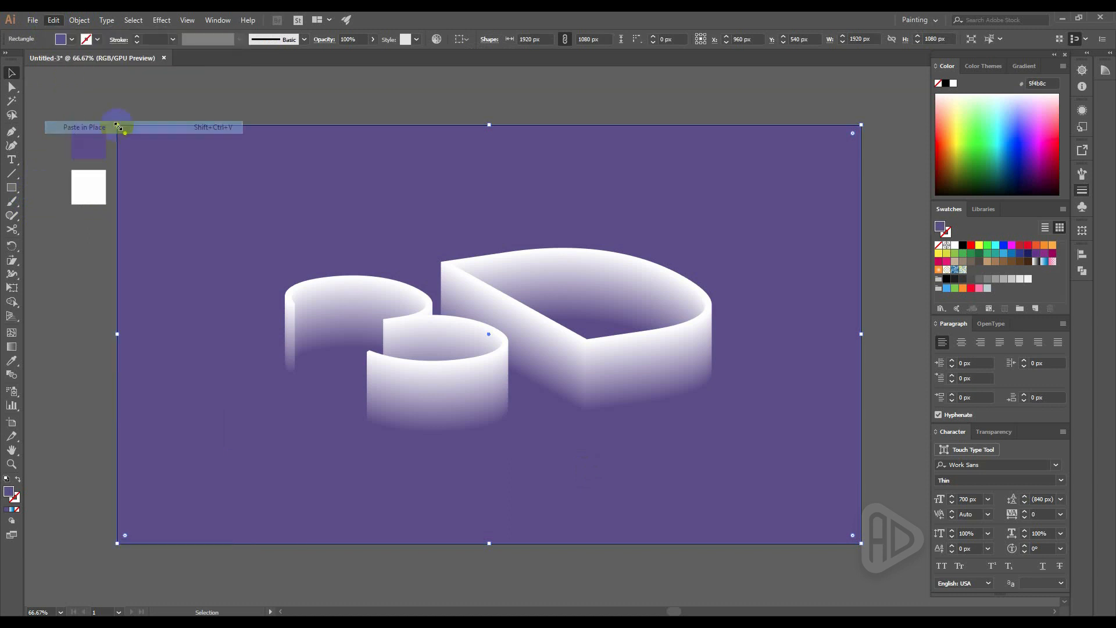
left_click(247, 88)
left_click(219, 182)
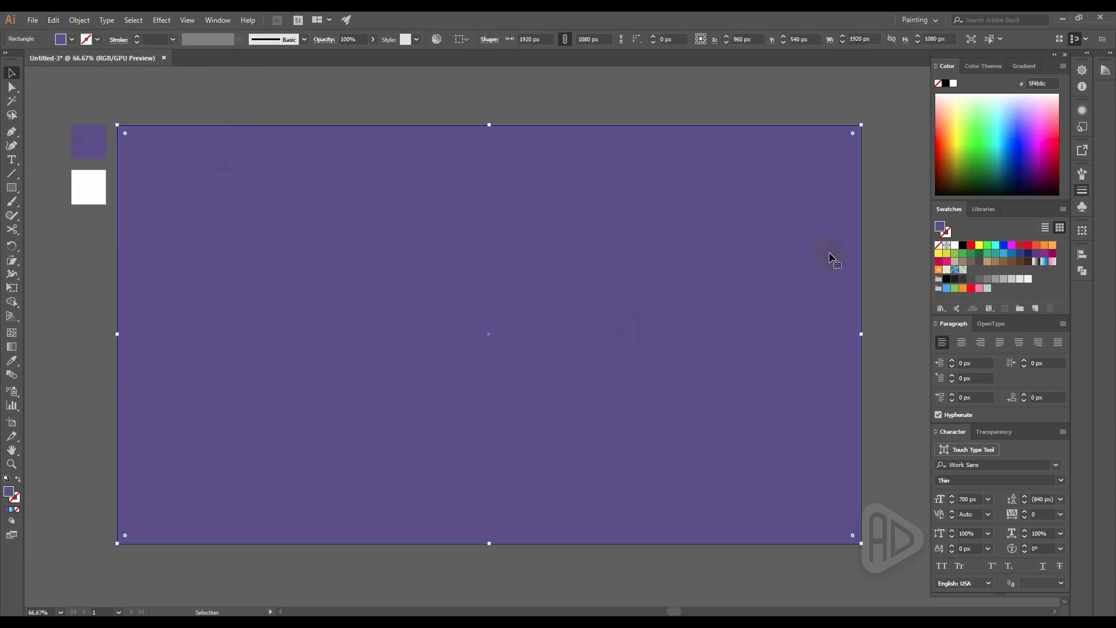
Step: Fill the pasted rectangle with grey #999999 and keep it selected
left_click(995, 280)
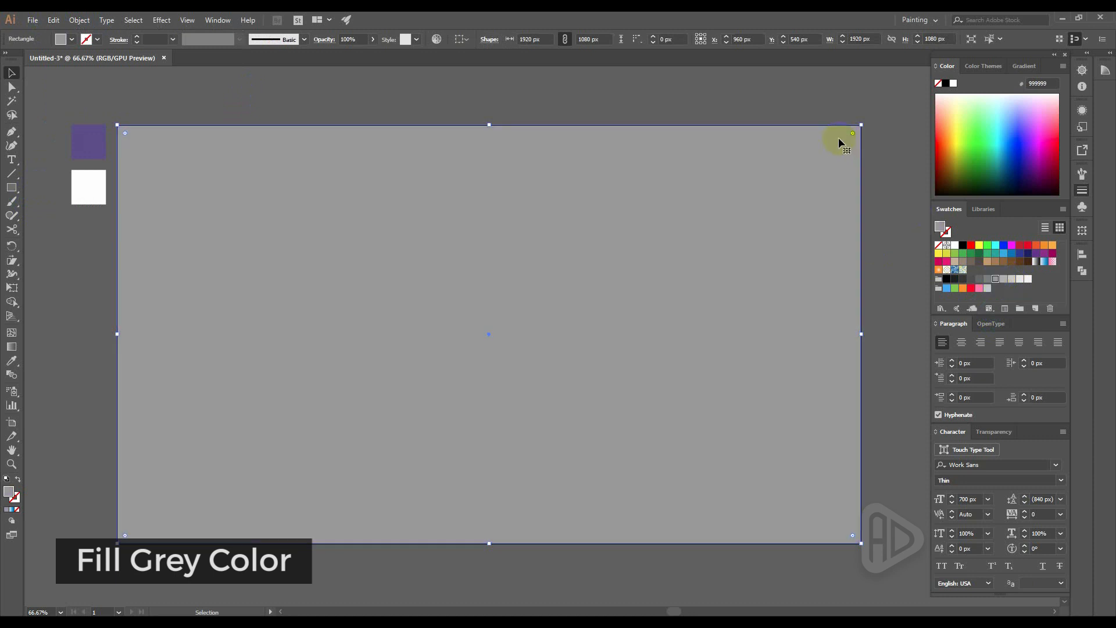
left_click(767, 96)
left_click(763, 185)
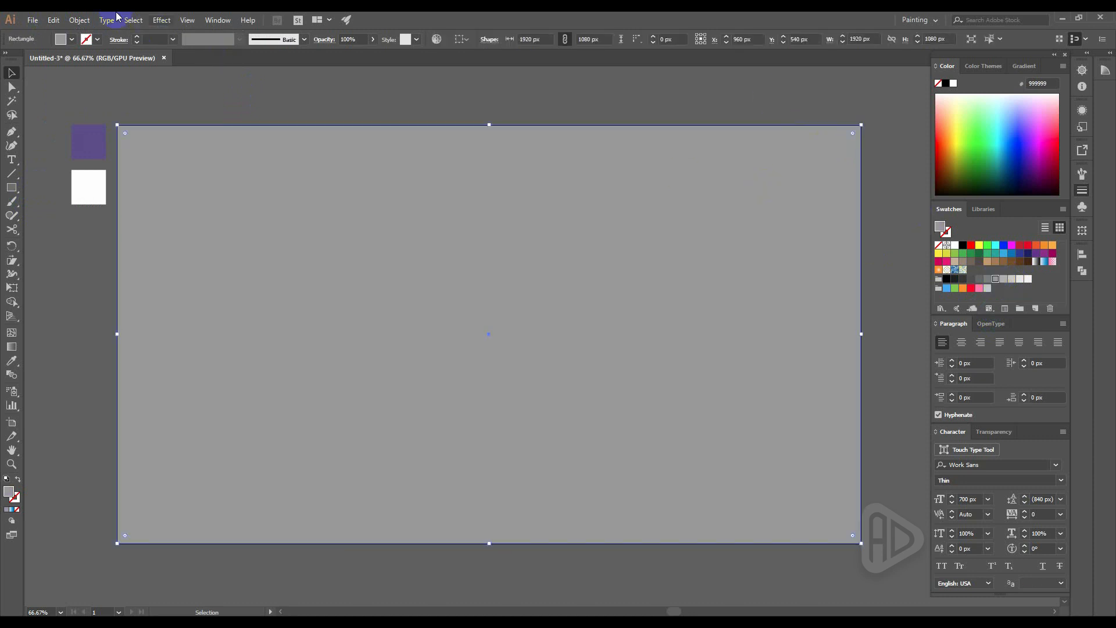
Step: Apply a Grain texture effect with intensity 49 to the grey rectangle
left_click(163, 20)
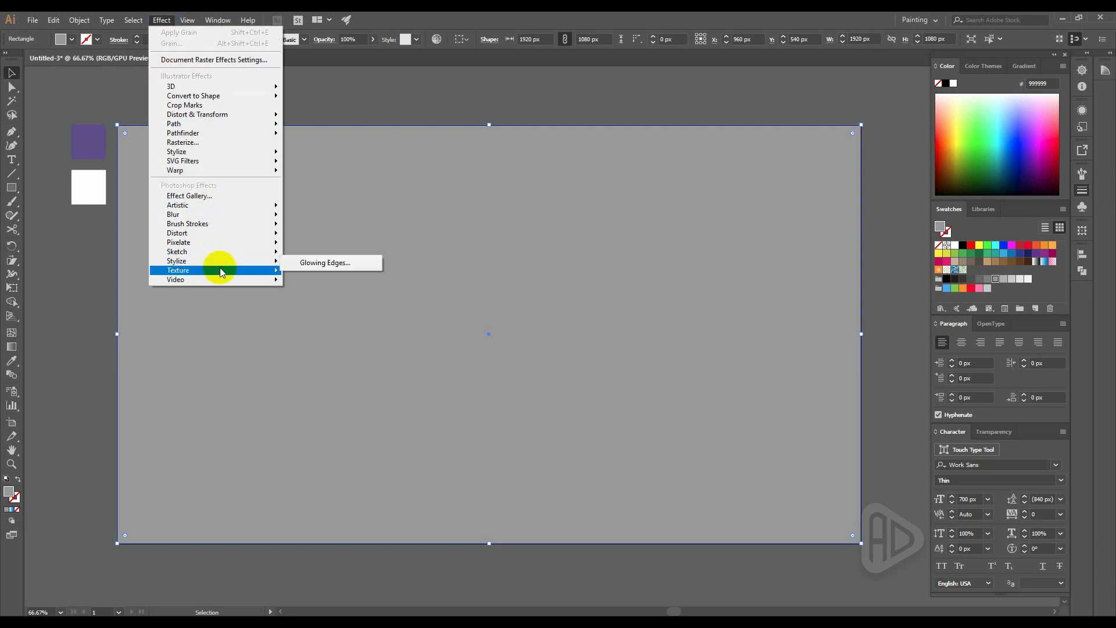
mouse_move(229, 269)
left_click(312, 285)
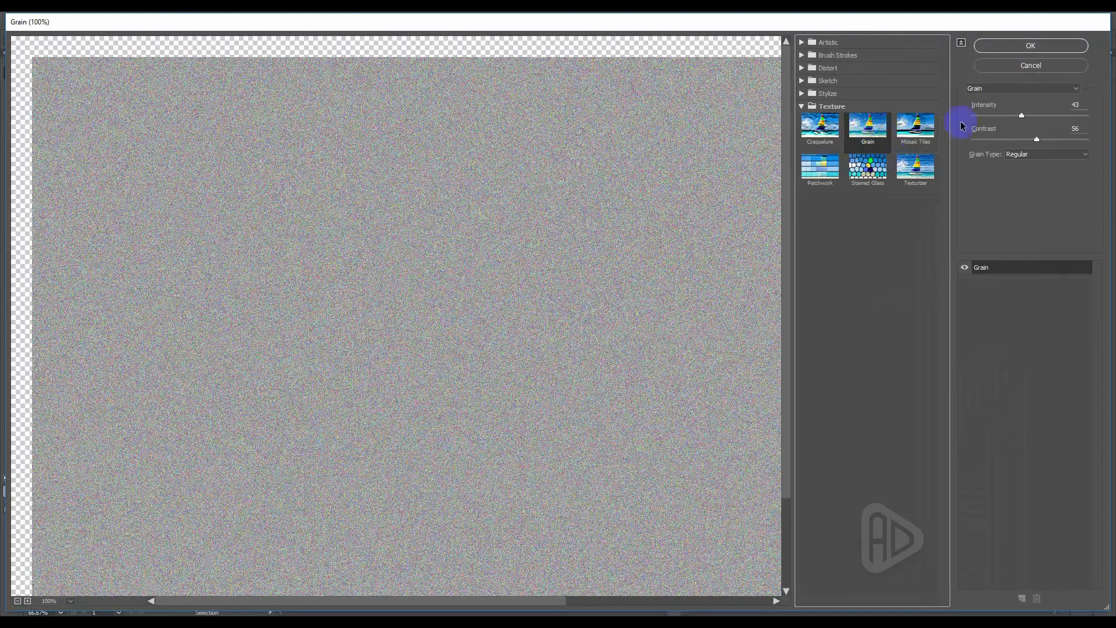
left_click_drag(1021, 115, 1028, 118)
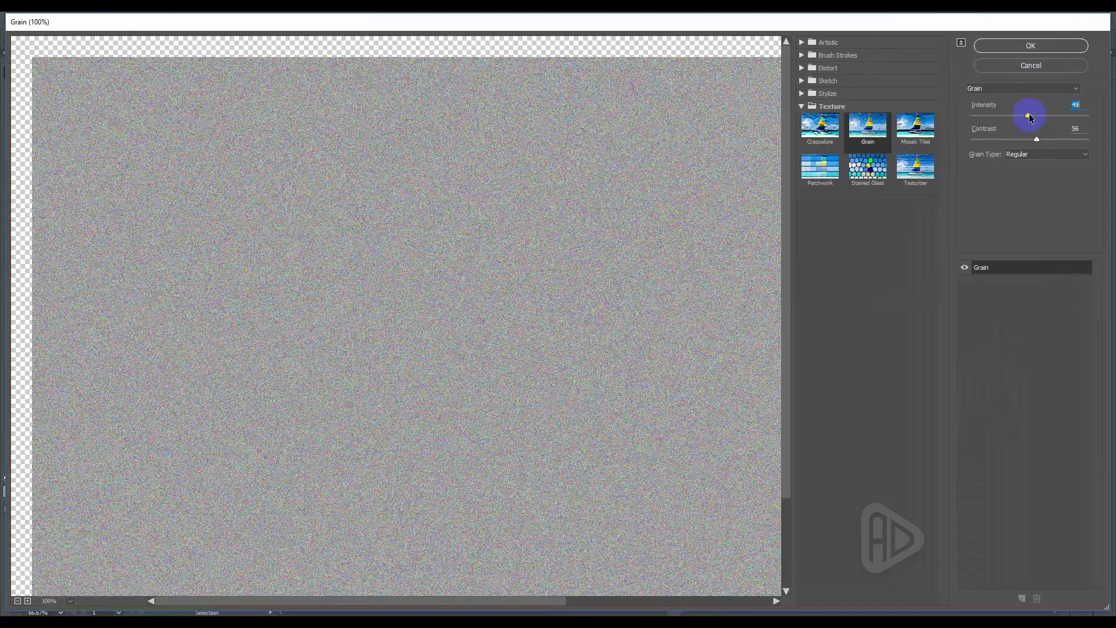
left_click(1031, 45)
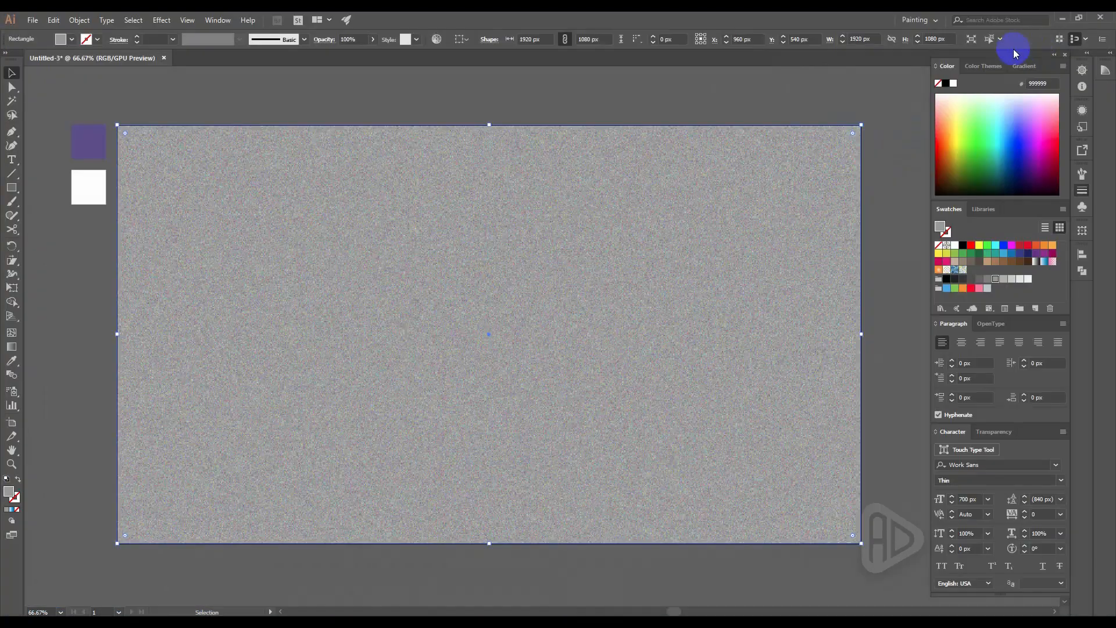
left_click(705, 89)
left_click(703, 183)
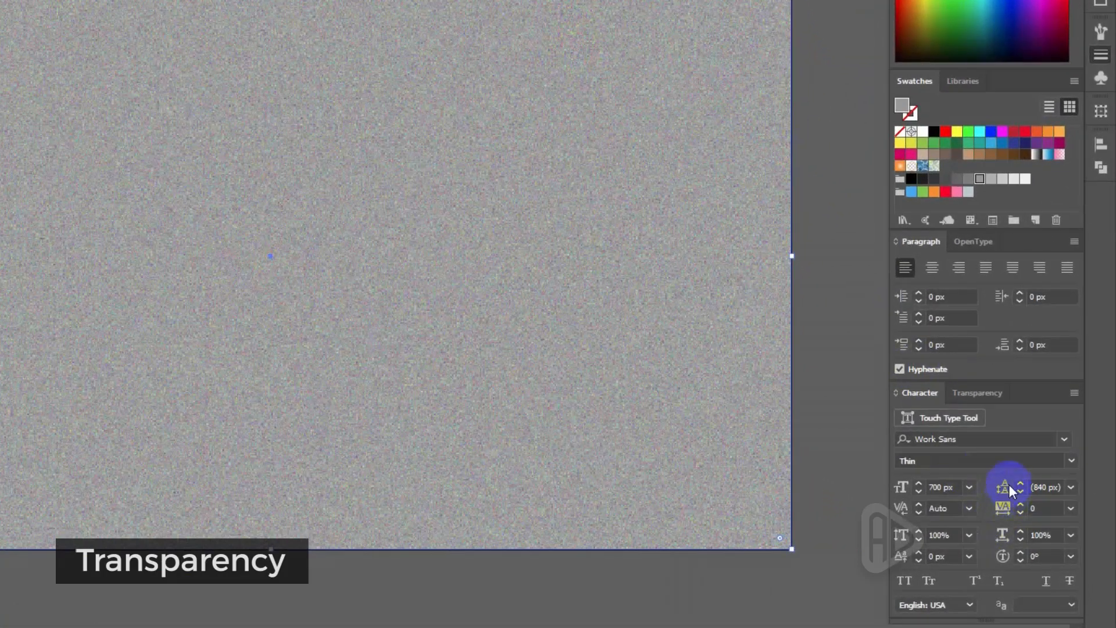
Step: Set the opacity of the grain rectangle to 20% and deselect it
left_click(977, 392)
left_click(1038, 417)
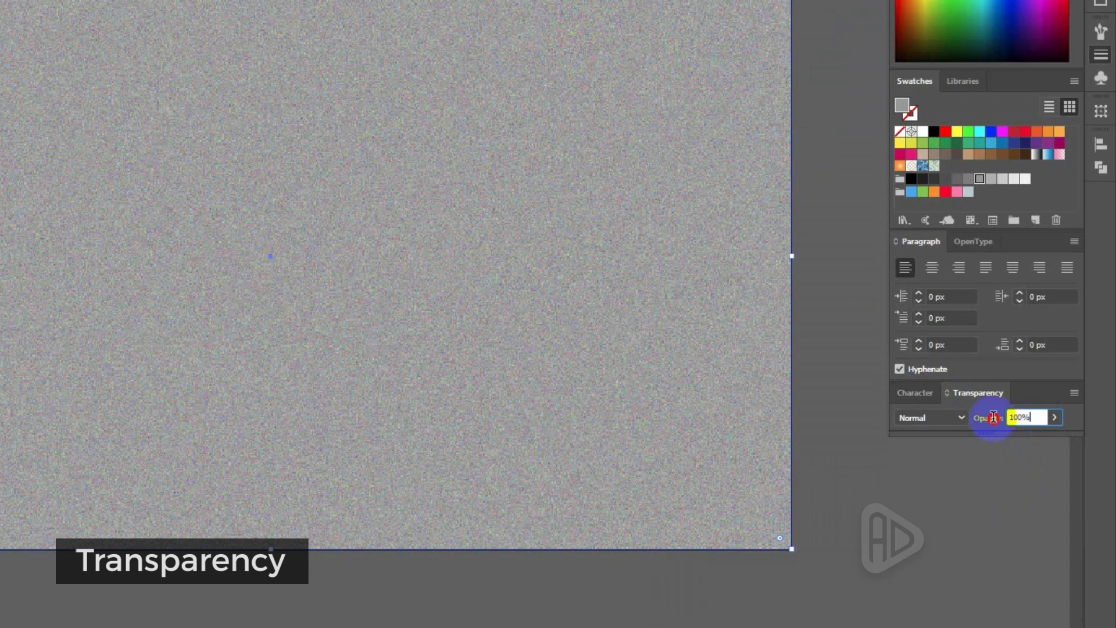
type("20")
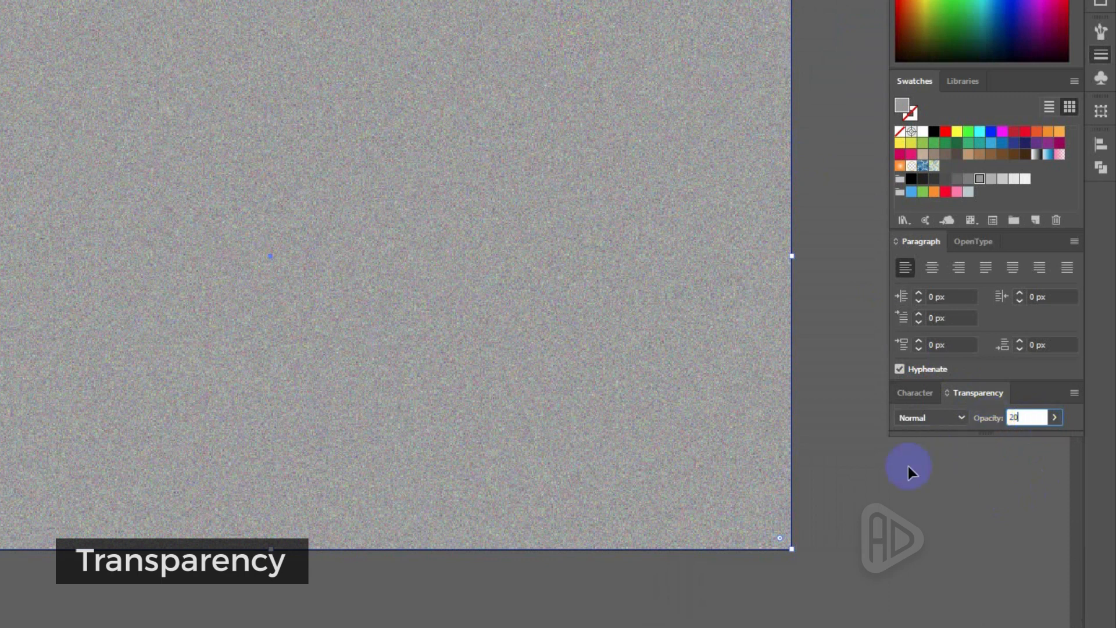
left_click(892, 483)
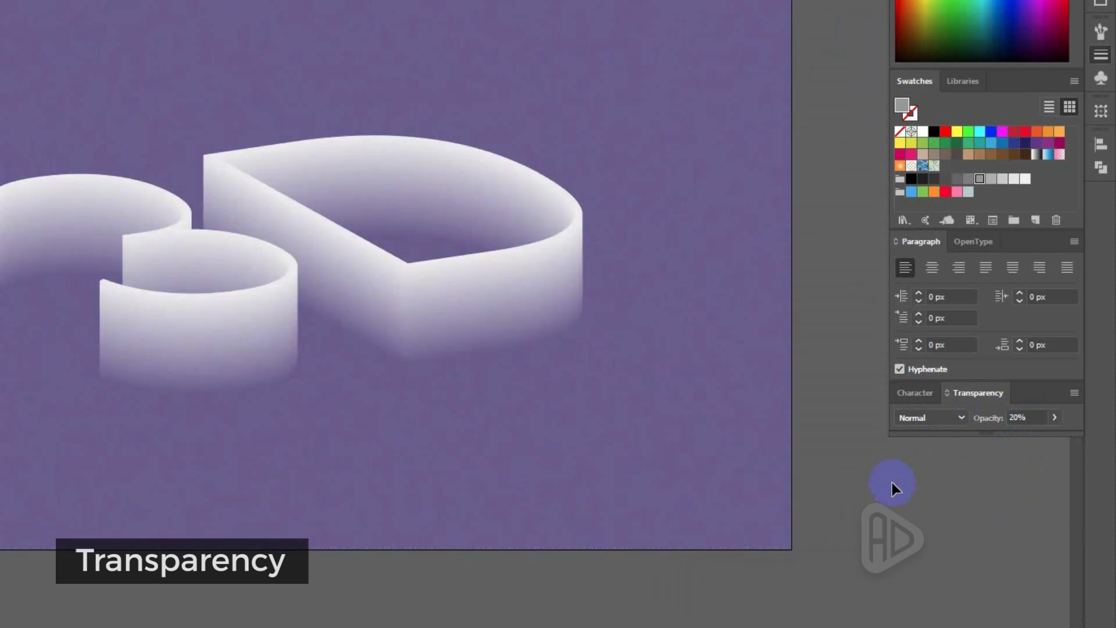
Step: Select the grain rectangle, set its opacity to 15% and deselect it
left_click(617, 430)
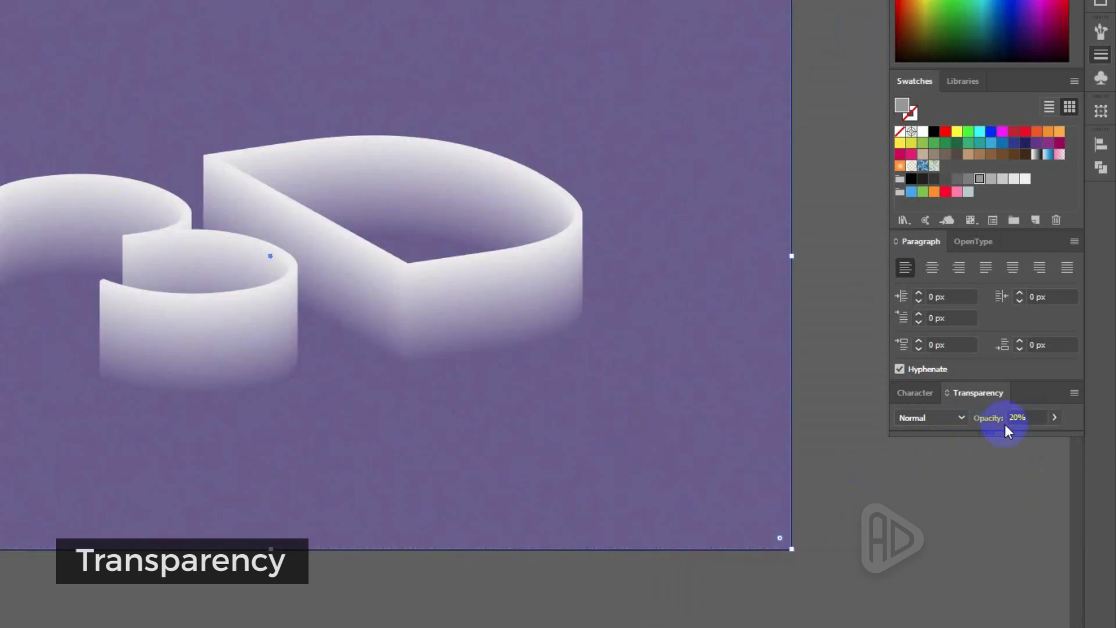
left_click(1037, 417)
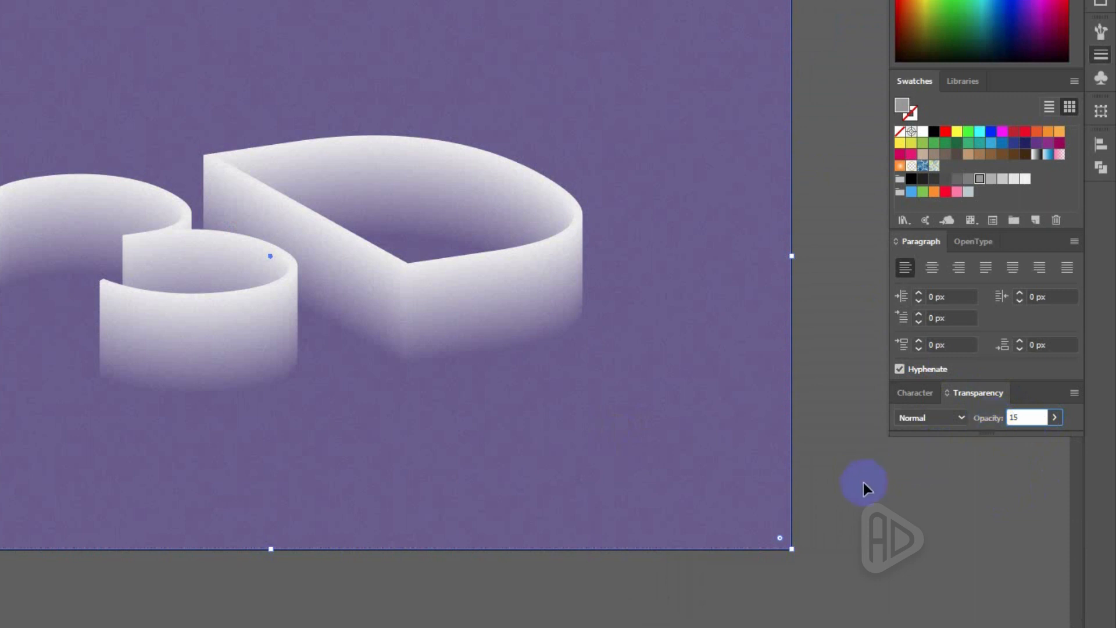
type("15")
key("Return")
left_click(846, 507)
left_click(585, 421)
left_click(830, 489)
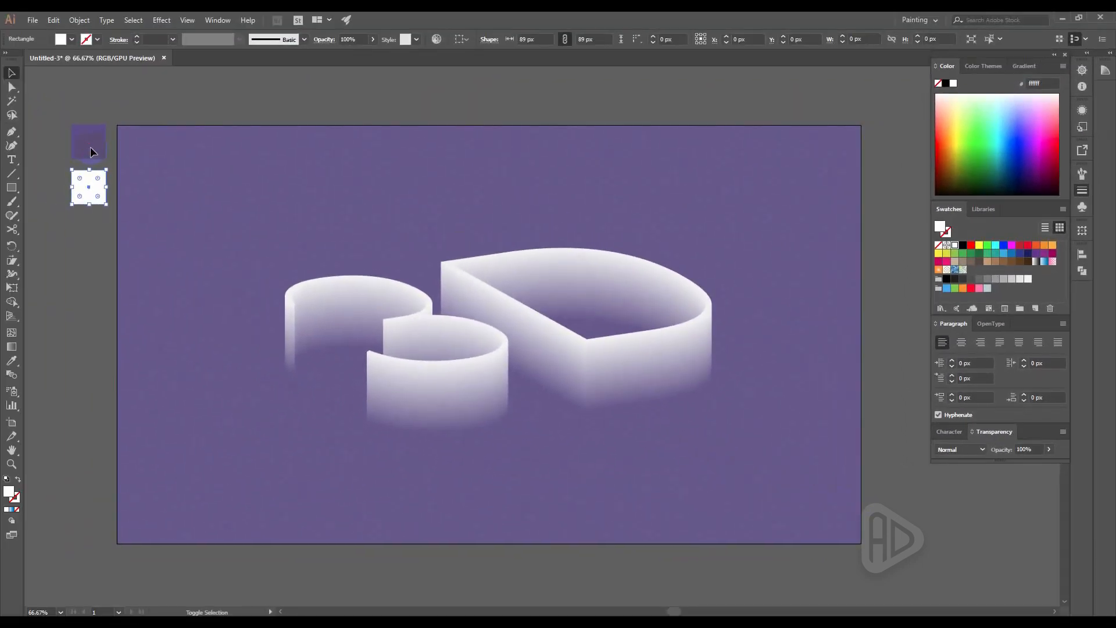
Step: Delete the white and purple reference squares beside the artboard
left_click(90, 151)
key("Delete")
left_click(90, 151)
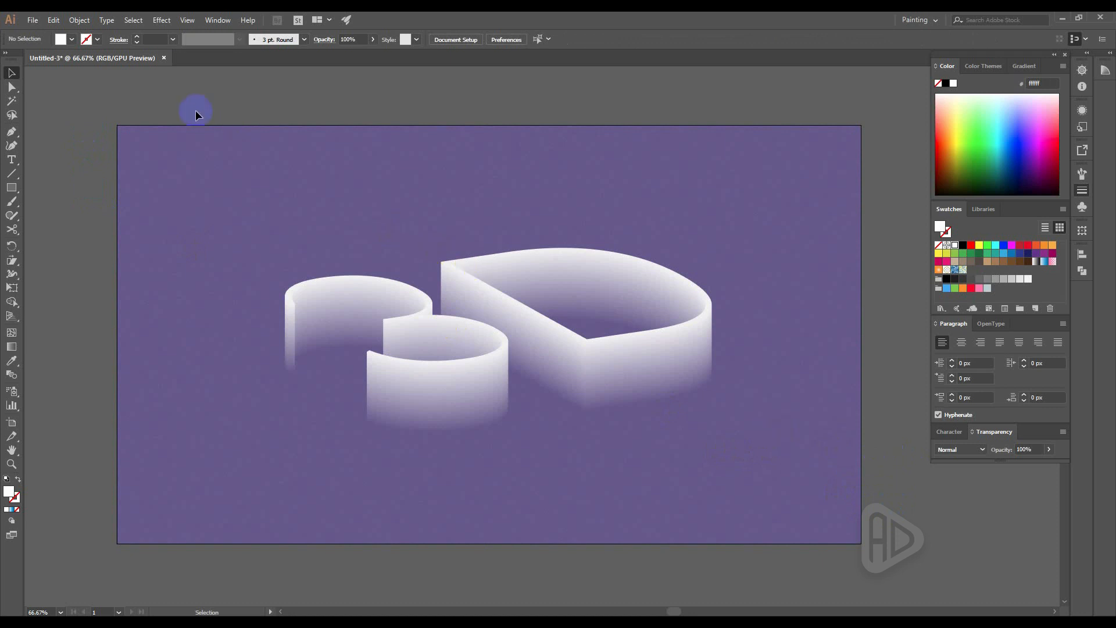
Step: Save the document as an Adobe Illustrator file named "3D Fadeout Text Effect" in the illustrator folder
left_click(33, 19)
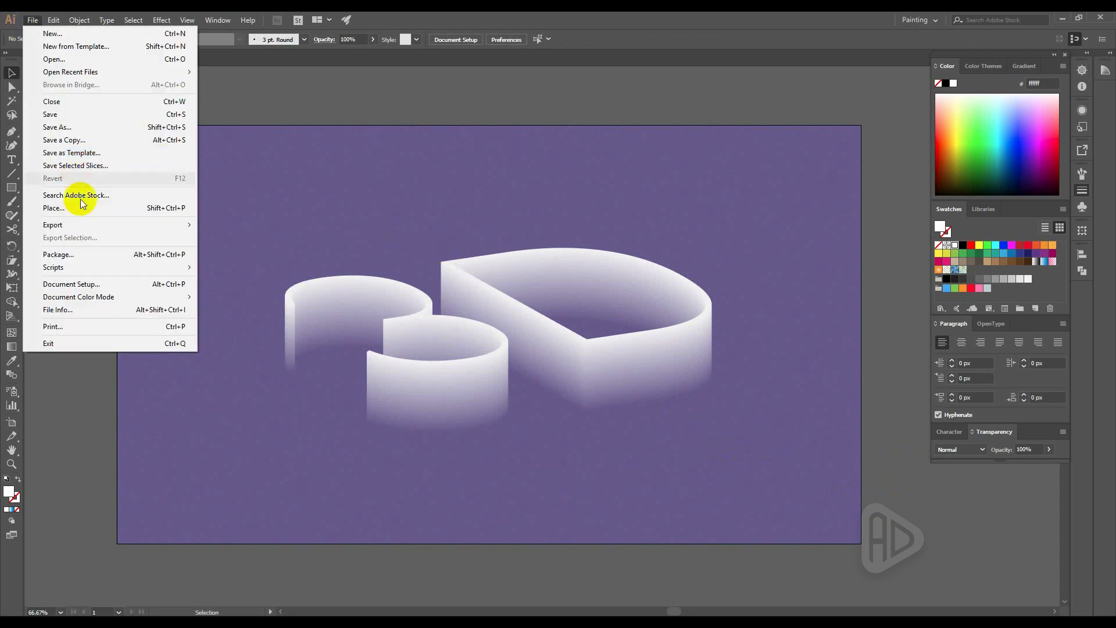
left_click(70, 132)
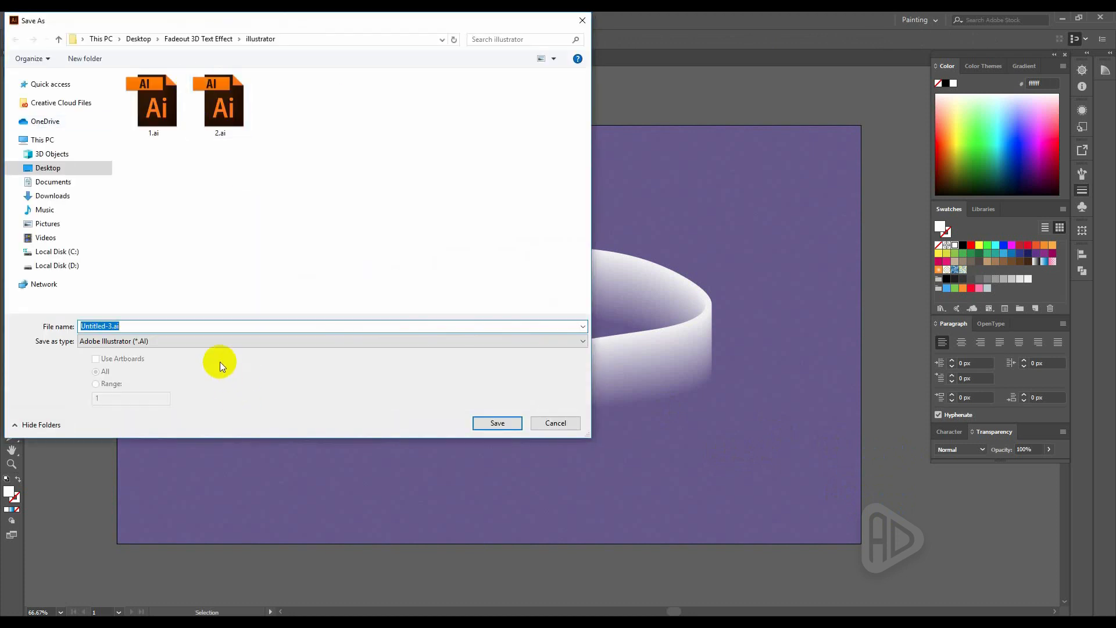
type("3D T")
key("BackSpace")
type("Fadeo")
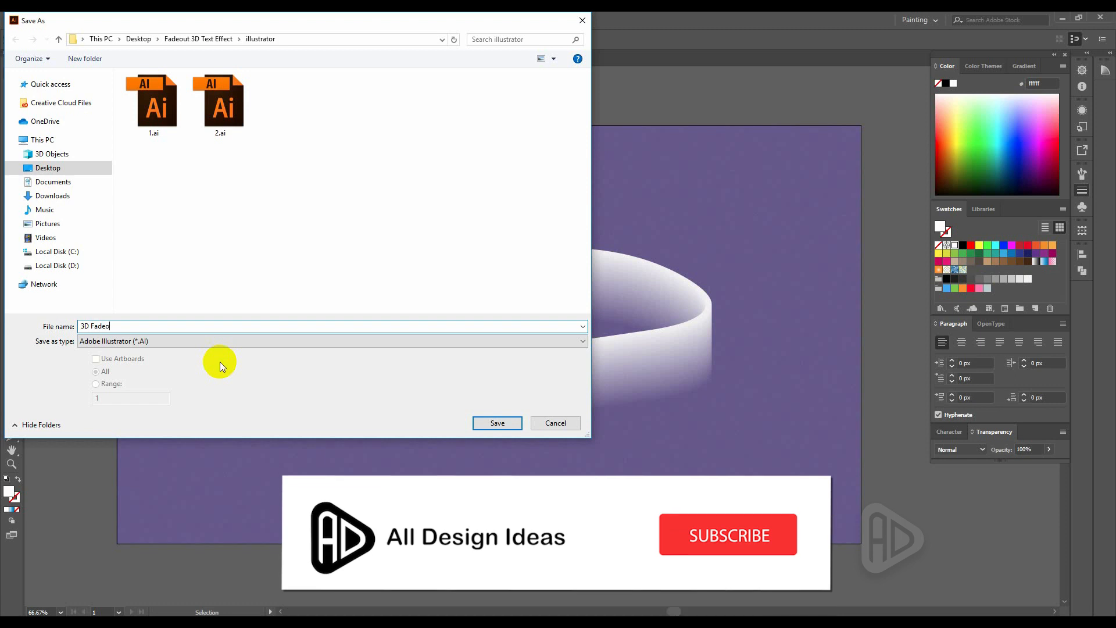
type("ut Text Effect")
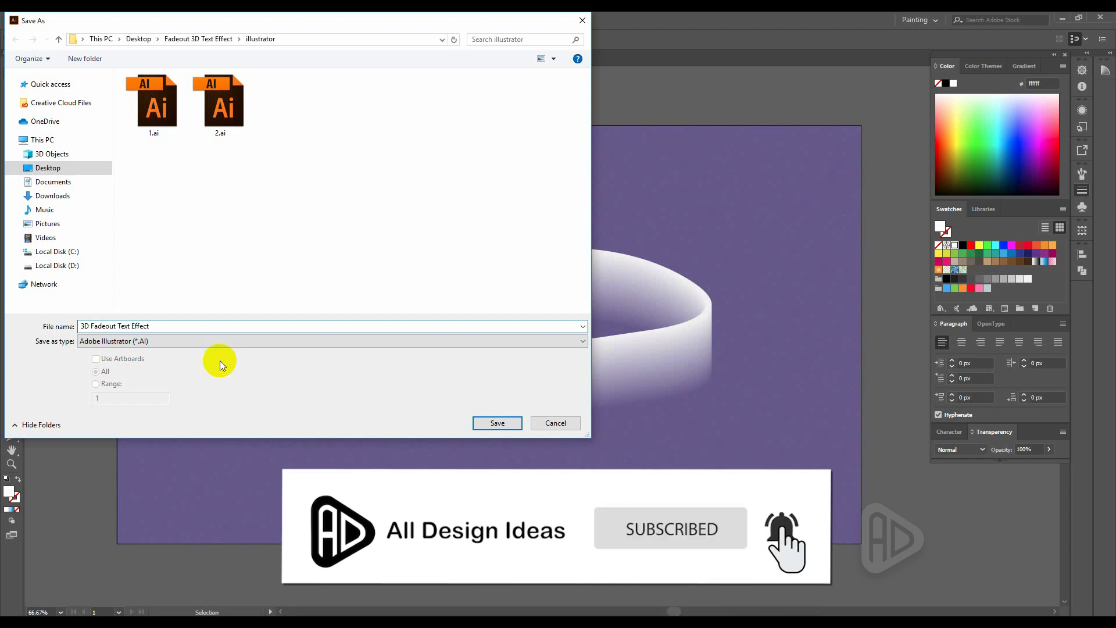
left_click(497, 422)
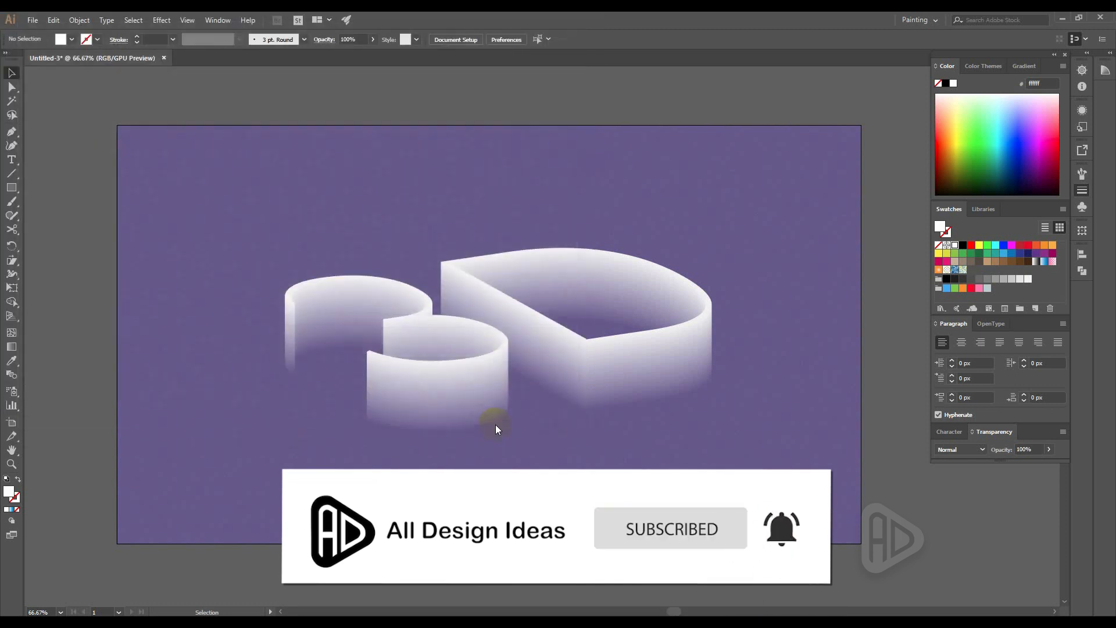
left_click(605, 474)
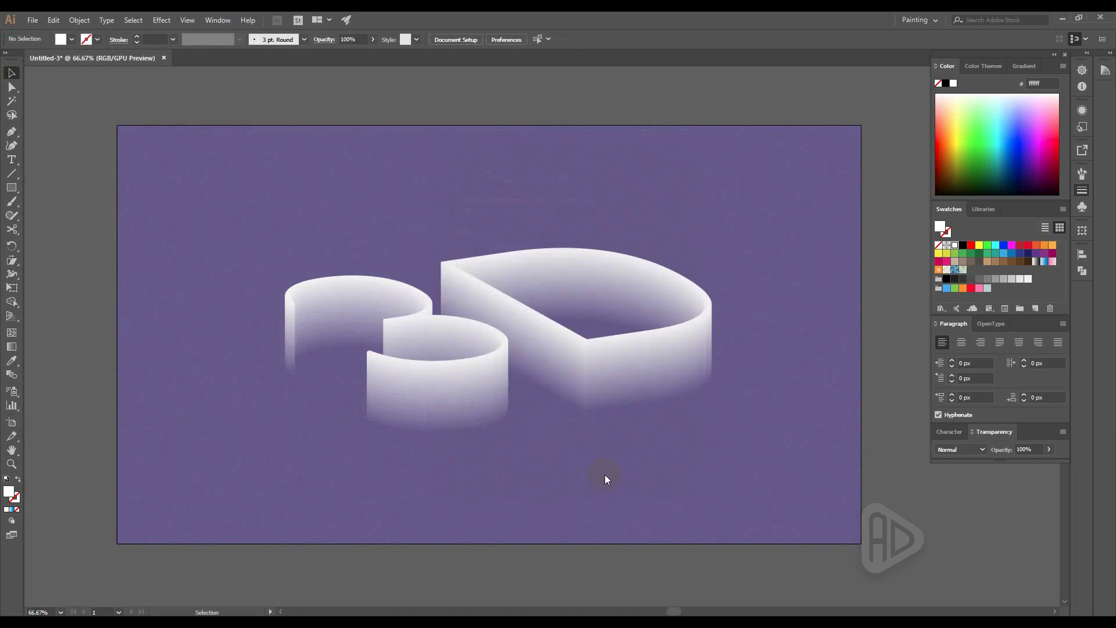